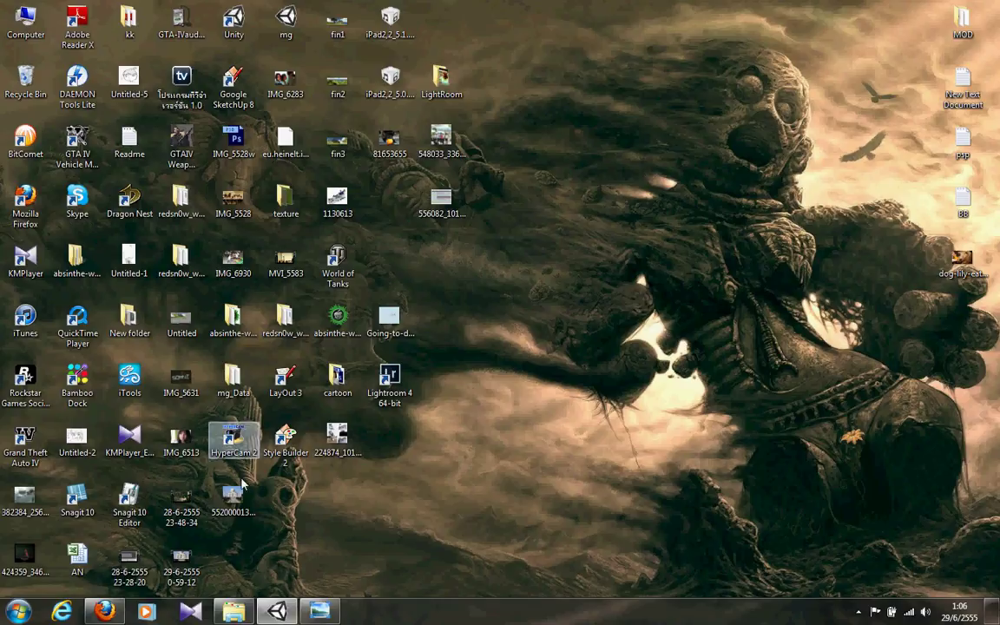
Bring the Unity editor showing scene 2.unity back up from the Windows taskbar
{"action": "mouse_move", "coordinate": [277, 610]}
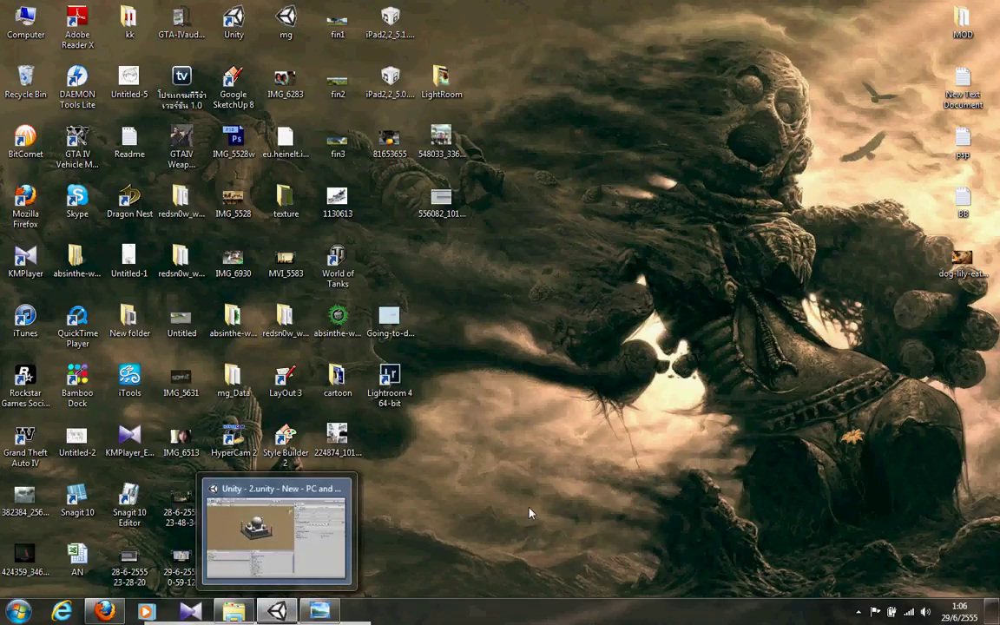
{"action": "left_click", "coordinate": [271, 615]}
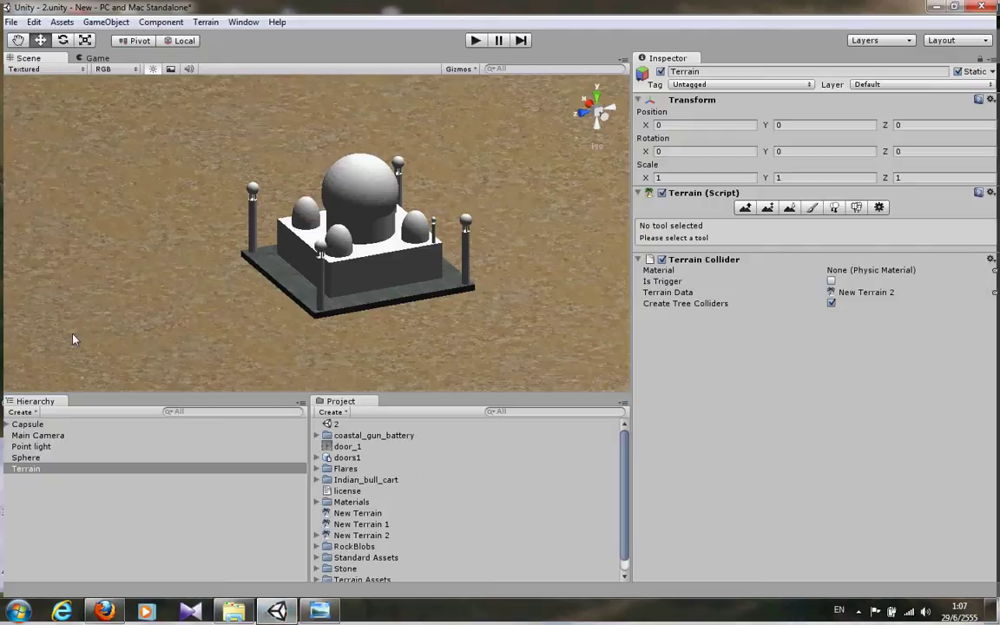
Zoom out so the dome sits small at left beside open terrain, then select Terrain
{"action": "mouse_move", "coordinate": [509, 263]}
{"action": "left_mouse_down", "text": "alt"}
{"action": "mouse_move", "coordinate": [240, 253]}
{"action": "mouse_move", "coordinate": [473, 218]}
{"action": "mouse_move", "coordinate": [488, 277]}
{"action": "left_mouse_up", "text": "alt"}
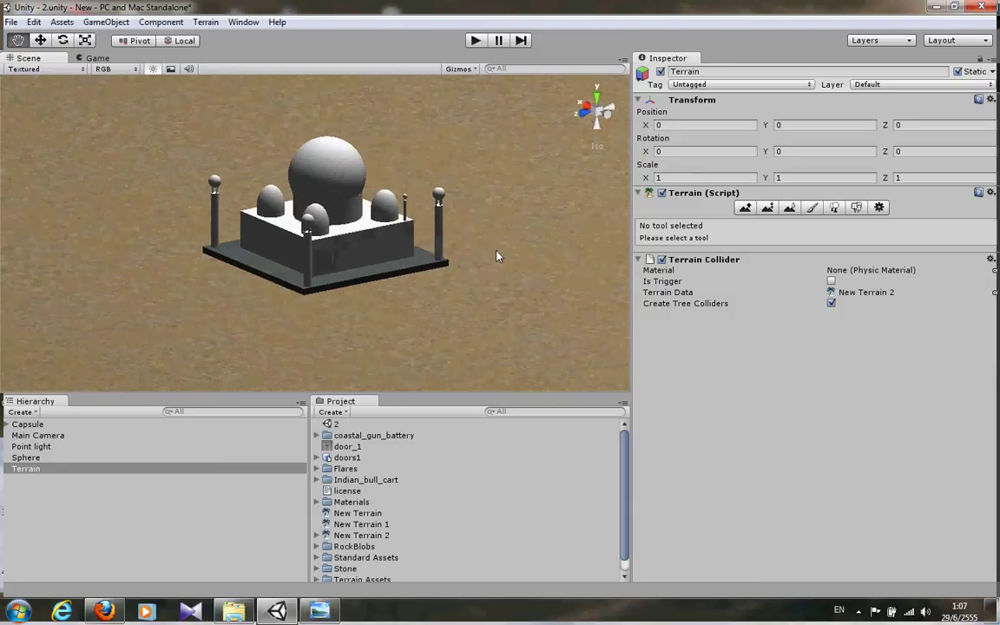
{"action": "scroll", "coordinate": [520, 225], "scroll_direction": "down", "scroll_amount": 5}
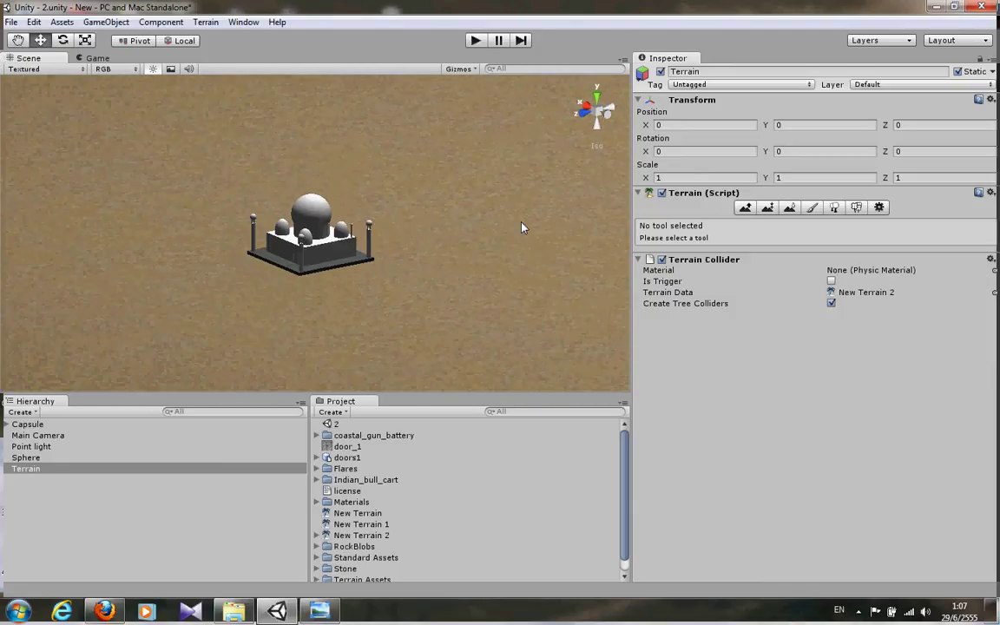
{"action": "mouse_move", "coordinate": [524, 226]}
{"action": "left_mouse_down"}
{"action": "mouse_move", "coordinate": [403, 243]}
{"action": "mouse_move", "coordinate": [450, 243]}
{"action": "left_mouse_up"}
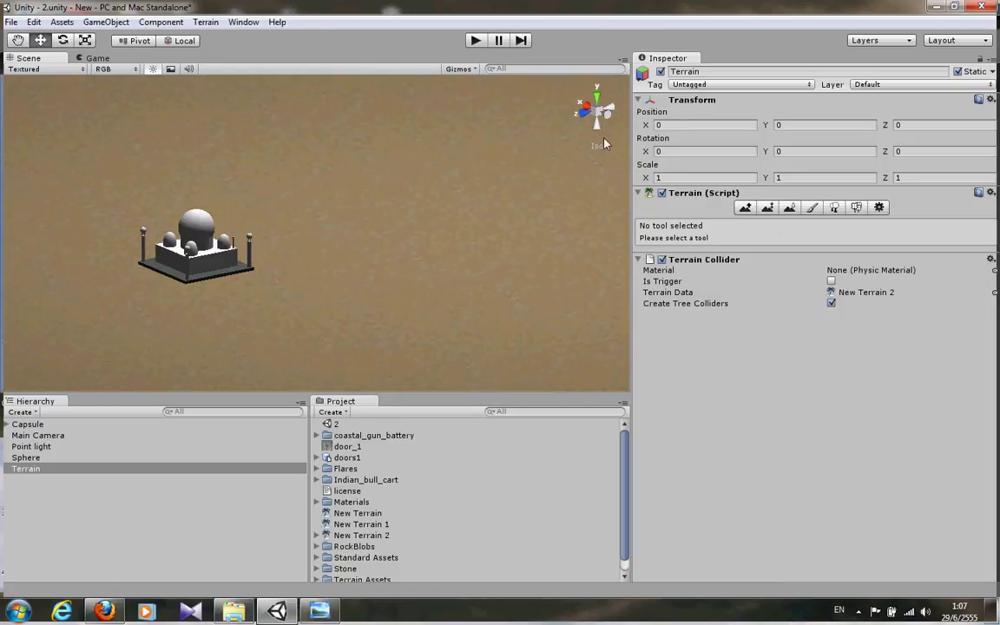
{"action": "left_click", "coordinate": [43, 458]}
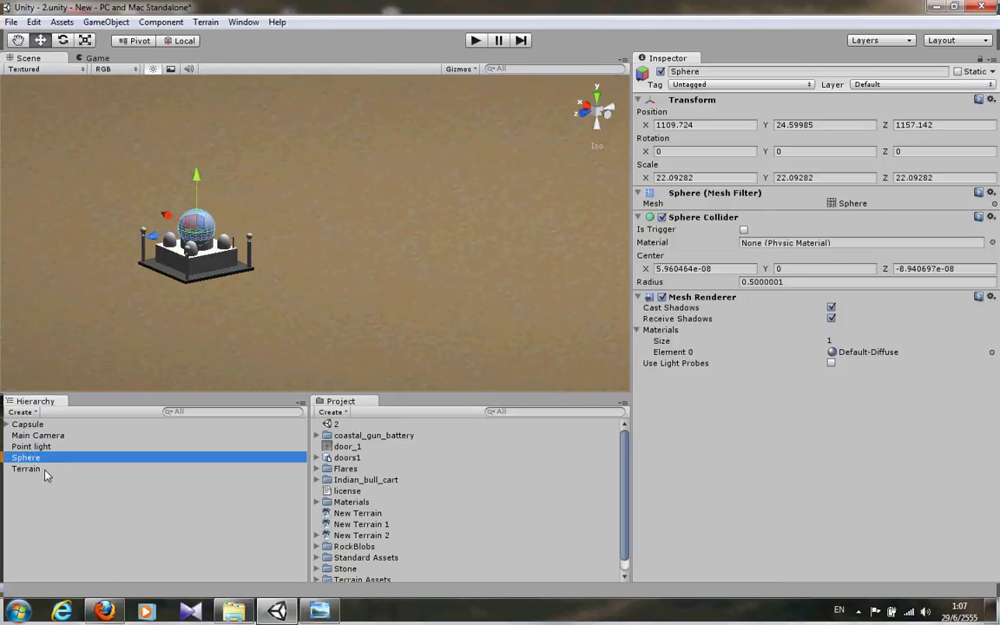
{"action": "left_click", "coordinate": [44, 469]}
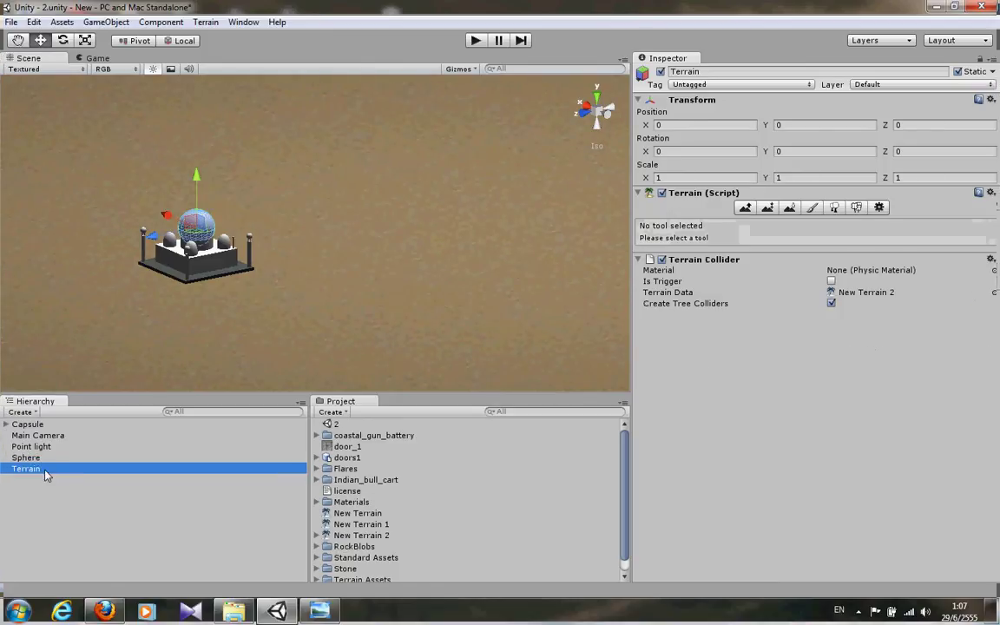
Raise two rolling hills beside the building with Raise/Lower Terrain at opacity 97, brush size 49
{"action": "left_click", "coordinate": [744, 208]}
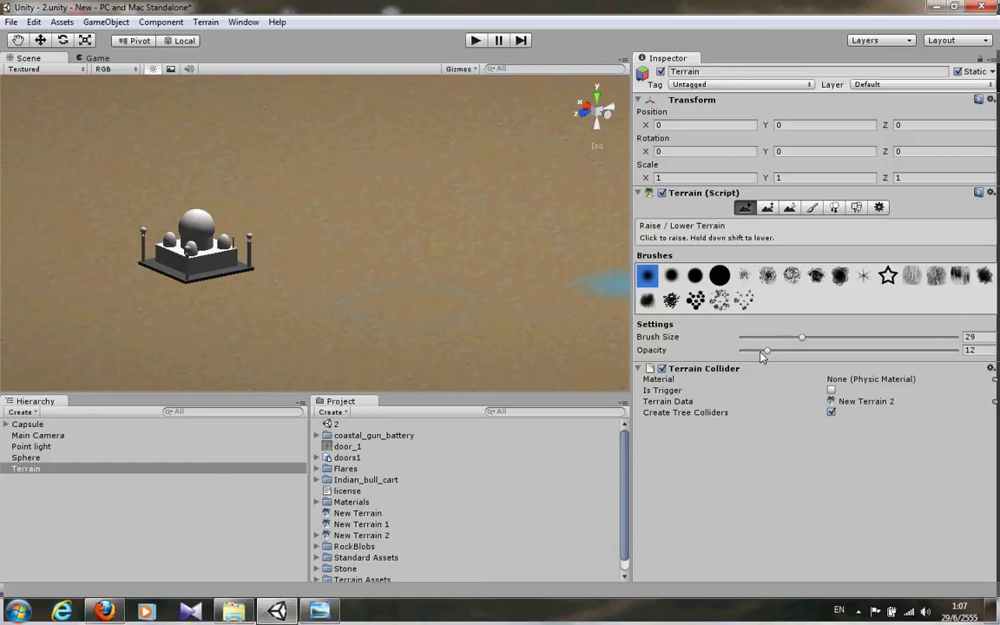
{"action": "left_click_drag", "start_coordinate": [766, 350], "coordinate": [950, 351]}
{"action": "left_click_drag", "start_coordinate": [472, 276], "coordinate": [294, 321]}
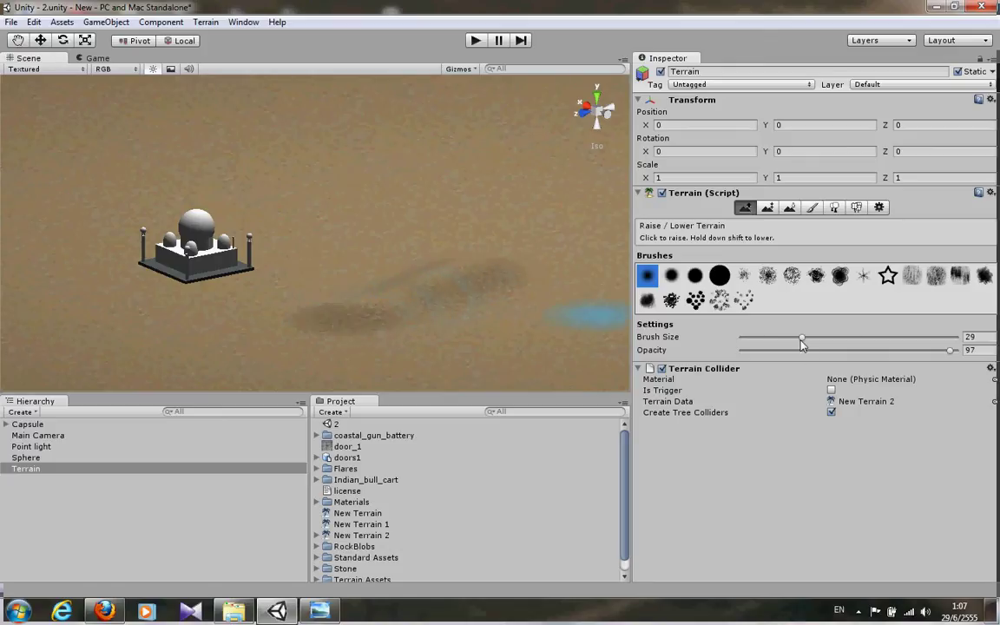
{"action": "left_click_drag", "start_coordinate": [802, 338], "coordinate": [845, 339]}
{"action": "mouse_move", "coordinate": [315, 311]}
{"action": "left_mouse_down"}
{"action": "mouse_move", "coordinate": [452, 317]}
{"action": "mouse_move", "coordinate": [535, 335]}
{"action": "mouse_move", "coordinate": [330, 339]}
{"action": "mouse_move", "coordinate": [434, 288]}
{"action": "left_mouse_up"}
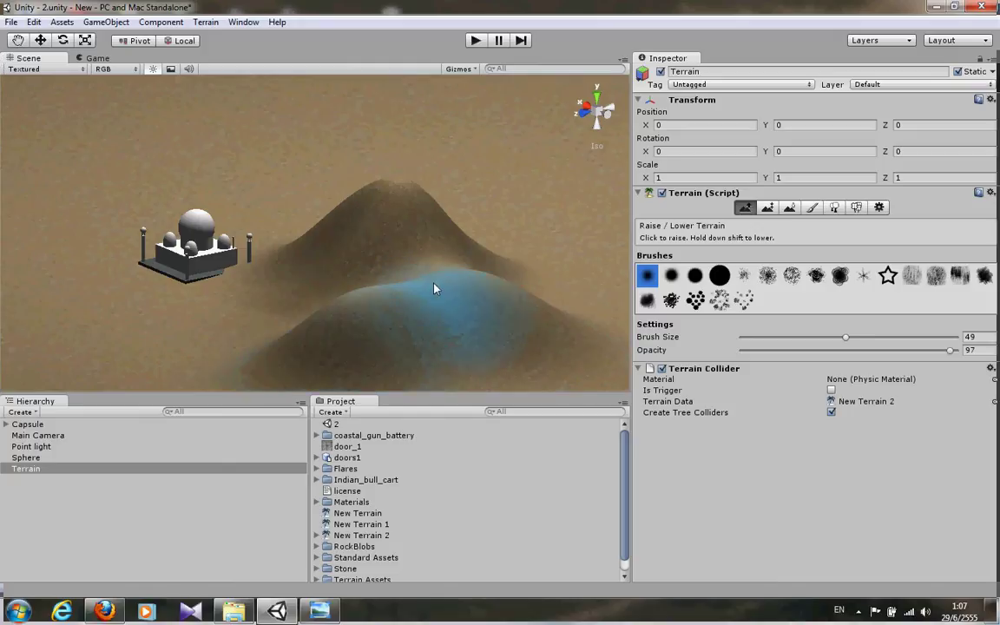
{"action": "right_click_drag", "start_coordinate": [435, 288], "coordinate": [282, 203]}
Paint a field of small bumps with the spattered brush, then raise a star-shaped mound
{"action": "left_click", "coordinate": [792, 275]}
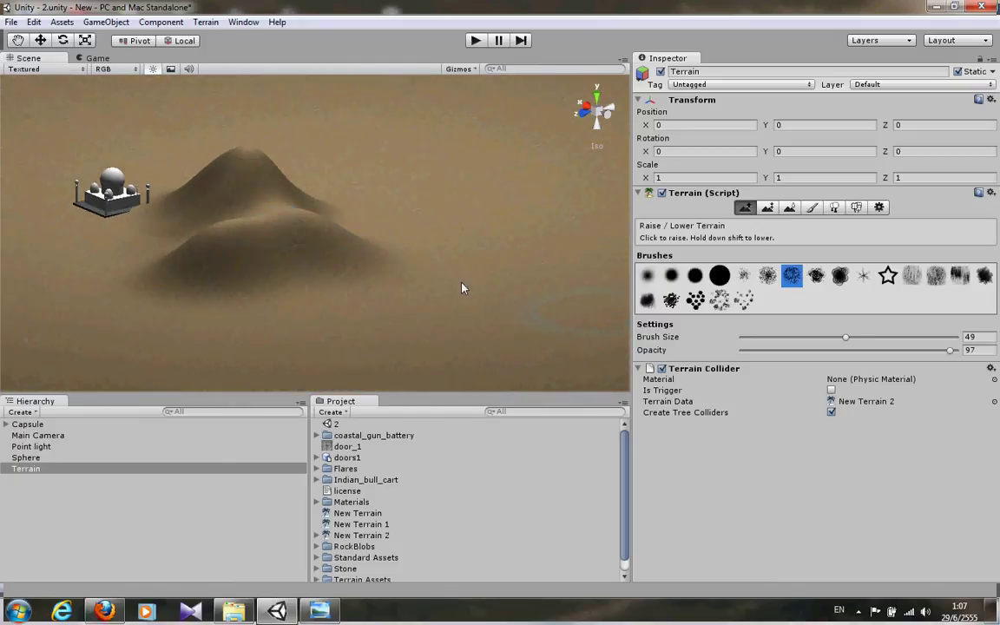
{"action": "mouse_move", "coordinate": [391, 271]}
{"action": "left_mouse_down"}
{"action": "mouse_move", "coordinate": [473, 290]}
{"action": "mouse_move", "coordinate": [294, 322]}
{"action": "mouse_move", "coordinate": [379, 375]}
{"action": "mouse_move", "coordinate": [486, 361]}
{"action": "mouse_move", "coordinate": [516, 329]}
{"action": "left_mouse_up"}
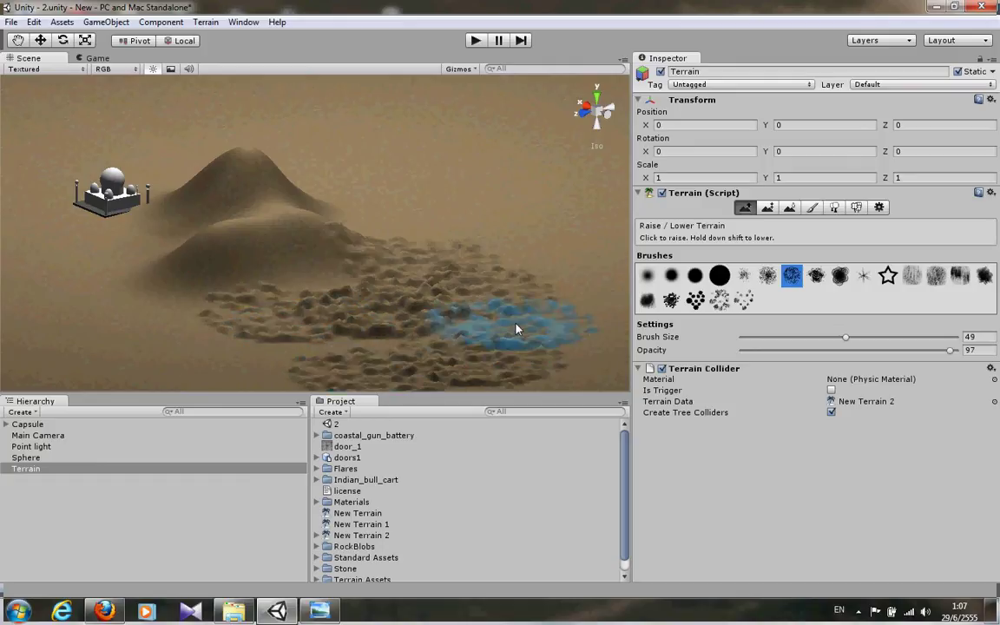
{"action": "scroll", "coordinate": [516, 329], "scroll_direction": "up", "scroll_amount": 2}
{"action": "scroll", "coordinate": [458, 335], "scroll_direction": "up", "scroll_amount": 3}
{"action": "scroll", "coordinate": [272, 241], "scroll_direction": "up", "scroll_amount": 3}
{"action": "scroll", "coordinate": [308, 281], "scroll_direction": "up", "scroll_amount": 3}
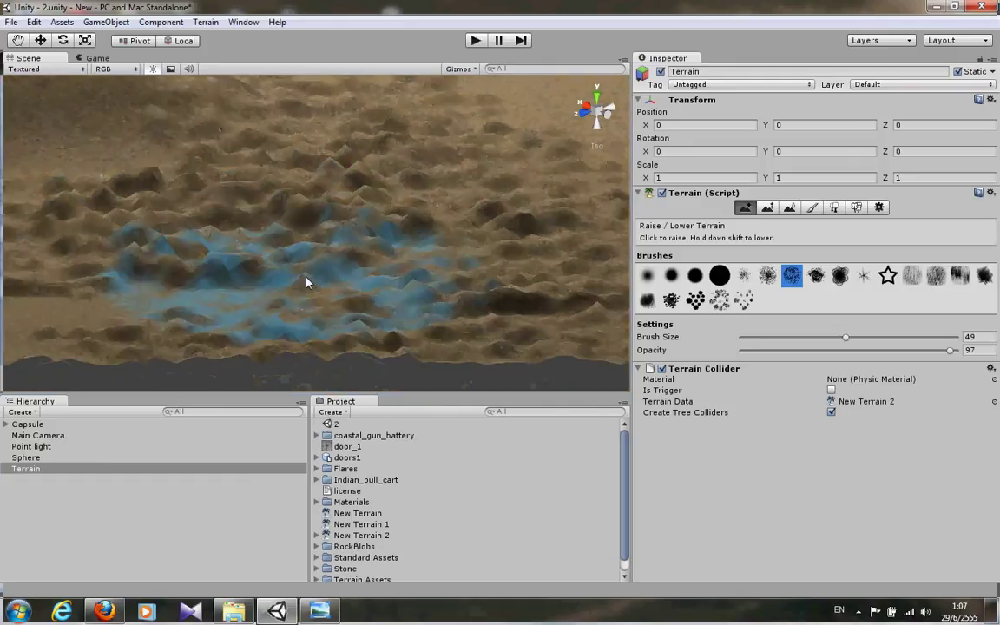
{"action": "scroll", "coordinate": [321, 269], "scroll_direction": "down", "scroll_amount": 3}
{"action": "scroll", "coordinate": [332, 263], "scroll_direction": "down", "scroll_amount": 3}
{"action": "scroll", "coordinate": [329, 263], "scroll_direction": "down", "scroll_amount": 3}
{"action": "scroll", "coordinate": [328, 263], "scroll_direction": "down", "scroll_amount": 2}
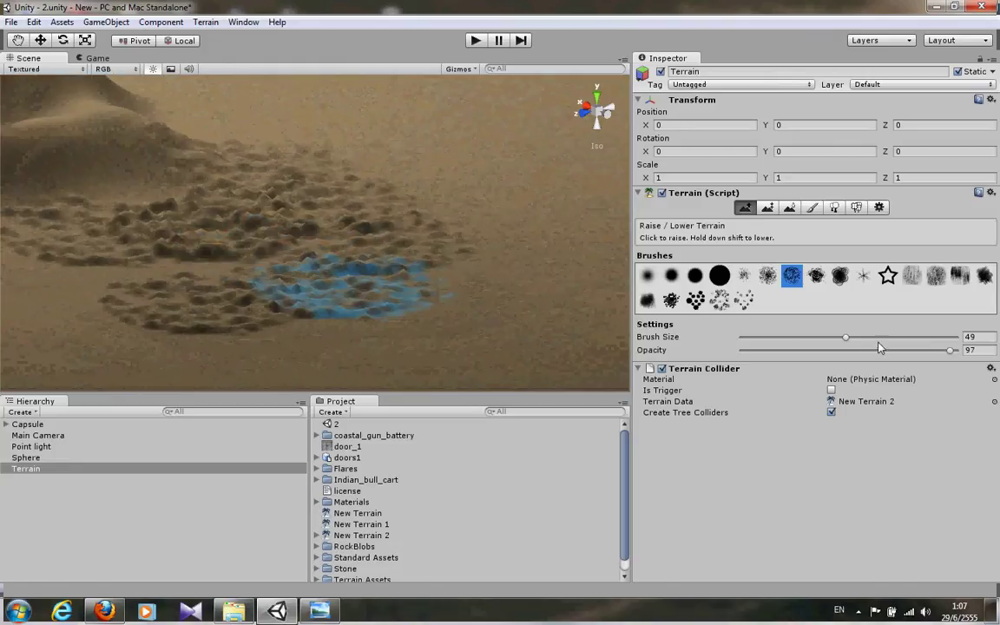
{"action": "left_click", "coordinate": [887, 276]}
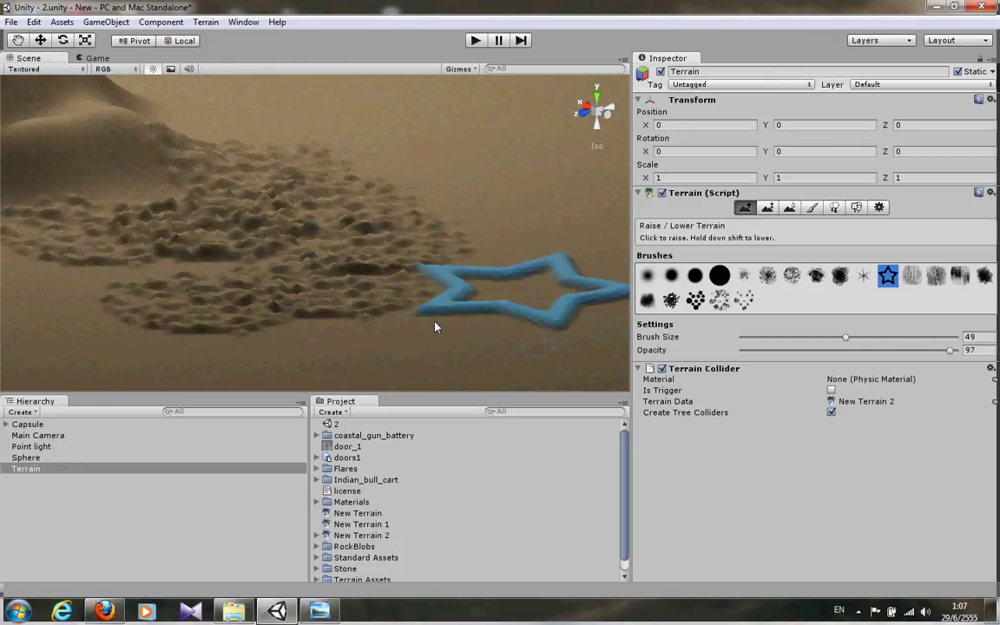
{"action": "mouse_move", "coordinate": [219, 284]}
{"action": "left_mouse_down"}
{"action": "mouse_move", "coordinate": [207, 212]}
{"action": "mouse_move", "coordinate": [413, 228]}
{"action": "mouse_move", "coordinate": [710, 223]}
{"action": "left_mouse_up"}
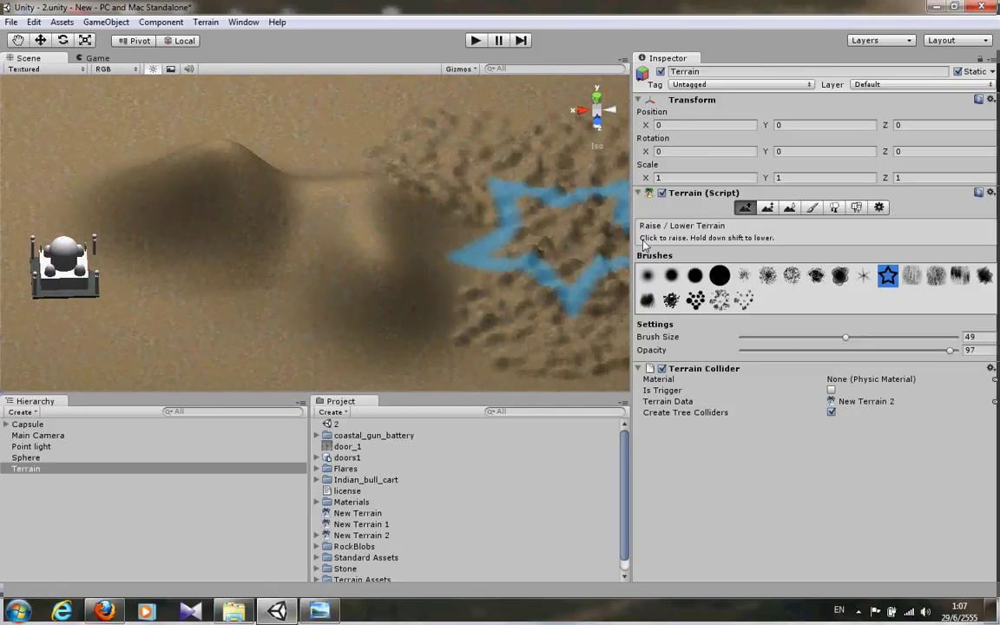
Lower a dip in the central ridge and a channel toward the lower right
{"action": "left_click", "coordinate": [647, 275]}
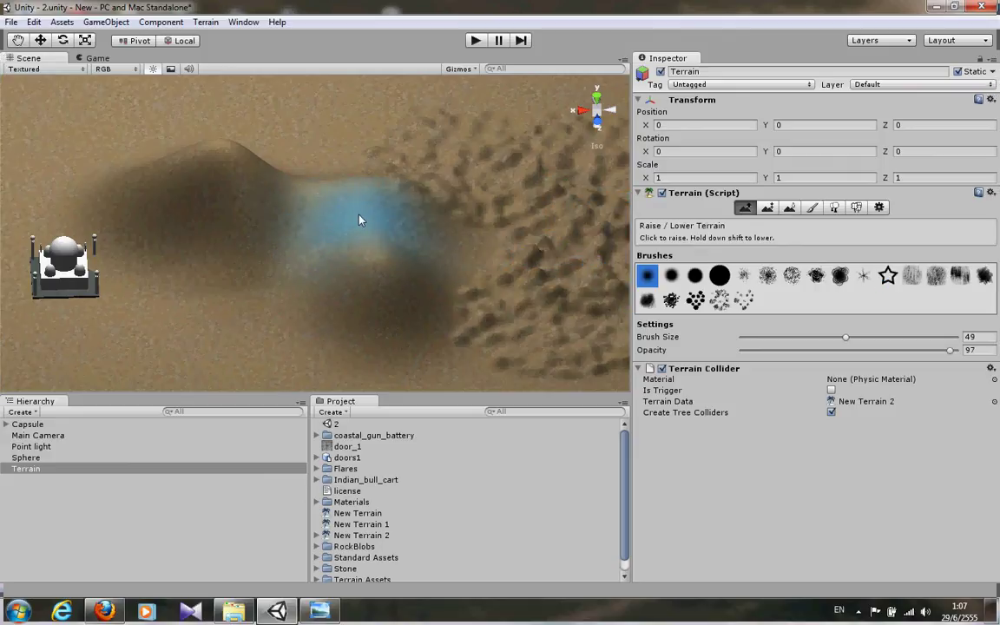
{"action": "mouse_move", "coordinate": [360, 219]}
{"action": "left_mouse_down", "text": "shift"}
{"action": "mouse_move", "coordinate": [360, 254]}
{"action": "mouse_move", "coordinate": [384, 283]}
{"action": "left_mouse_up", "text": "shift"}
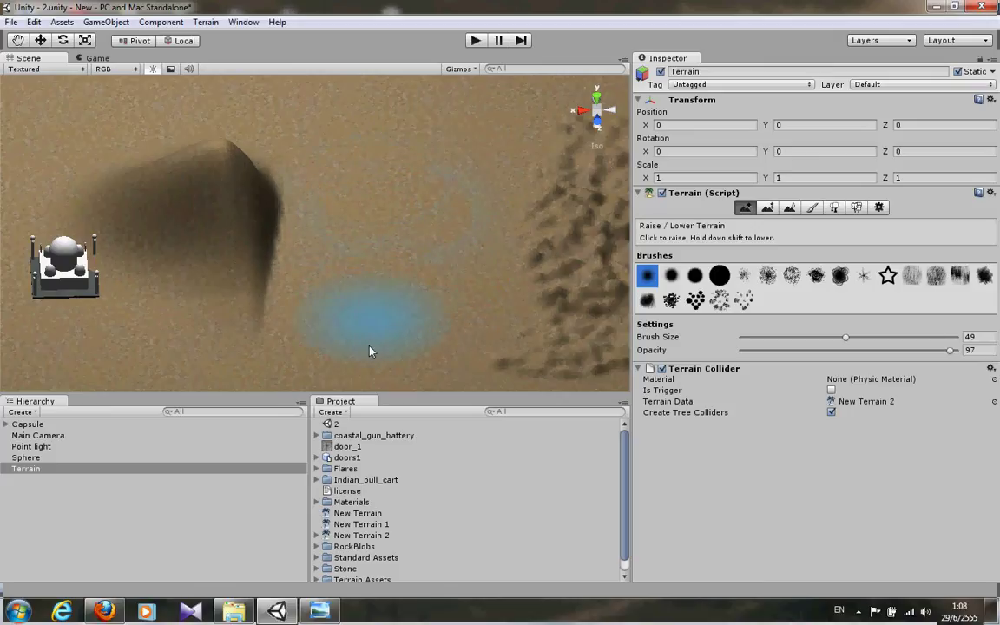
{"action": "left_click", "coordinate": [671, 275]}
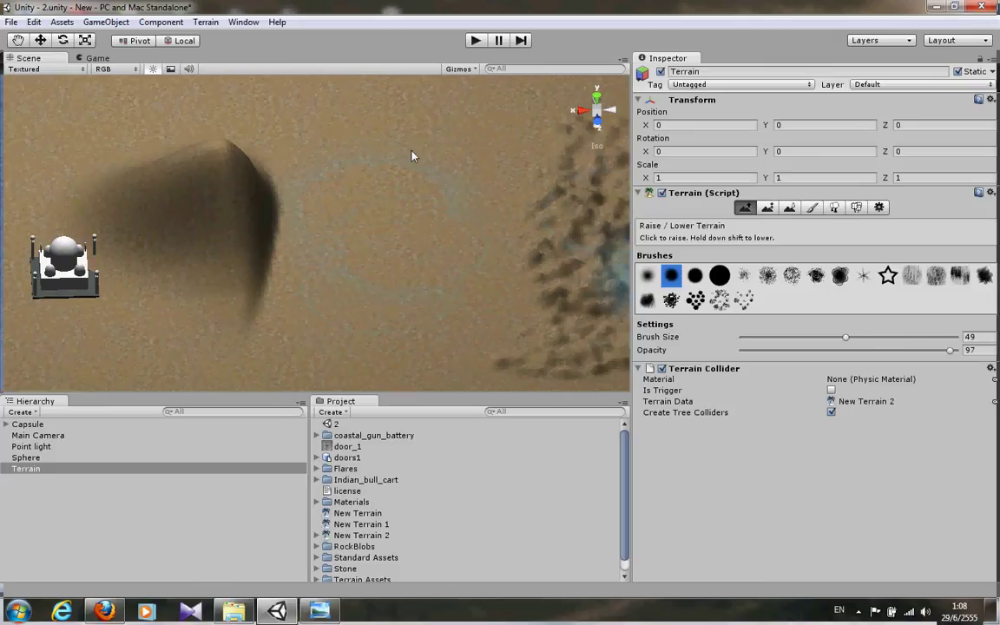
{"action": "mouse_move", "coordinate": [461, 137]}
{"action": "left_mouse_down", "text": "shift"}
{"action": "mouse_move", "coordinate": [539, 321]}
{"action": "mouse_move", "coordinate": [550, 123]}
{"action": "mouse_move", "coordinate": [544, 271]}
{"action": "left_mouse_up", "text": "shift"}
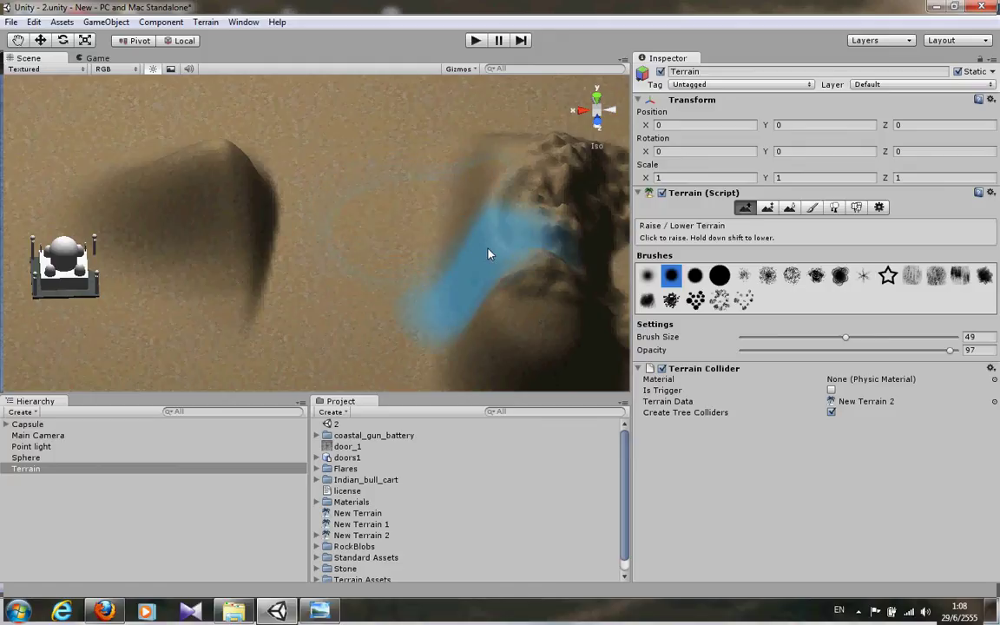
{"action": "left_click", "coordinate": [769, 207]}
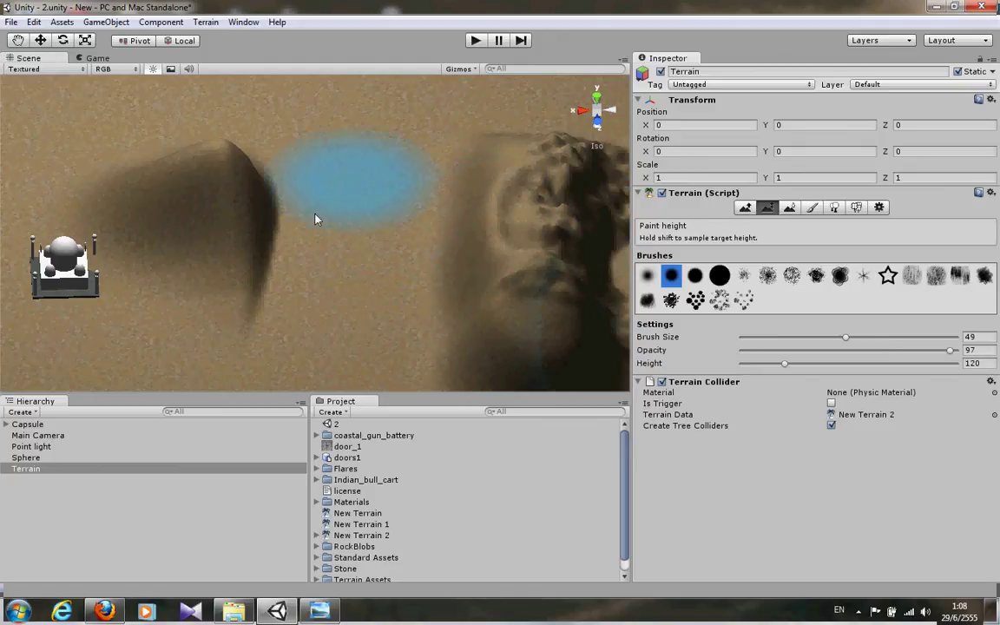
Flatten the central mounds into a plateau at height 38.2167, undoing the last two strokes
{"action": "mouse_move", "coordinate": [317, 216]}
{"action": "left_mouse_down"}
{"action": "mouse_move", "coordinate": [376, 316]}
{"action": "mouse_move", "coordinate": [442, 251]}
{"action": "left_mouse_up"}
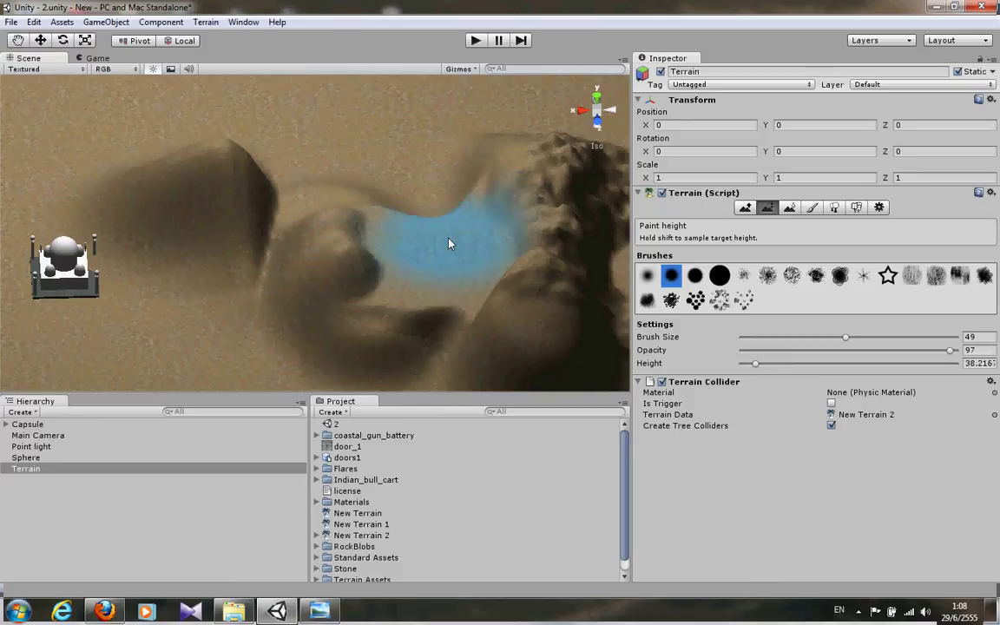
{"action": "left_click_drag", "start_coordinate": [442, 250], "coordinate": [451, 263]}
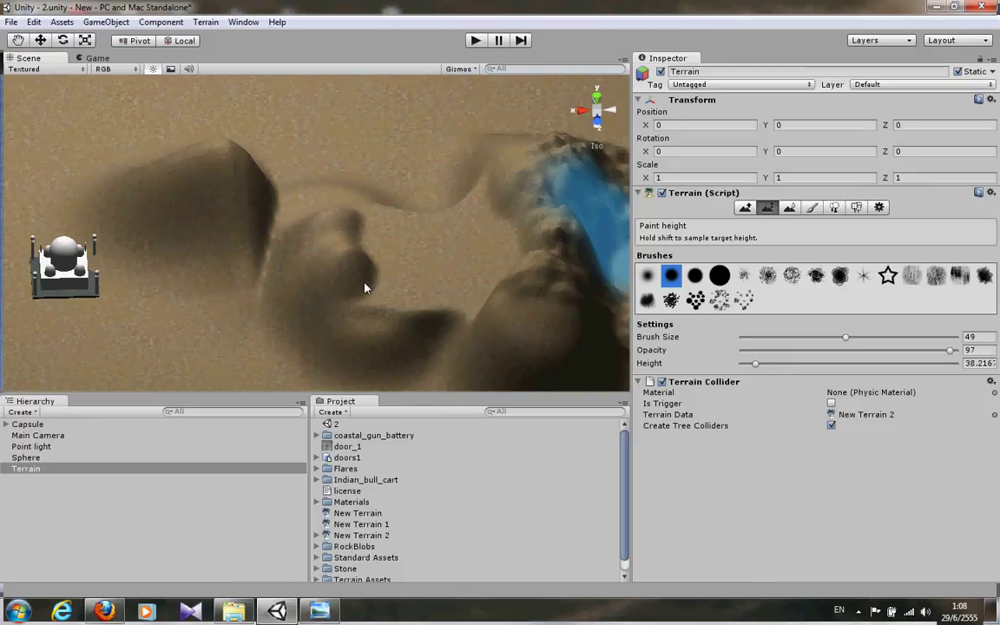
{"action": "left_click_drag", "start_coordinate": [364, 287], "coordinate": [375, 268]}
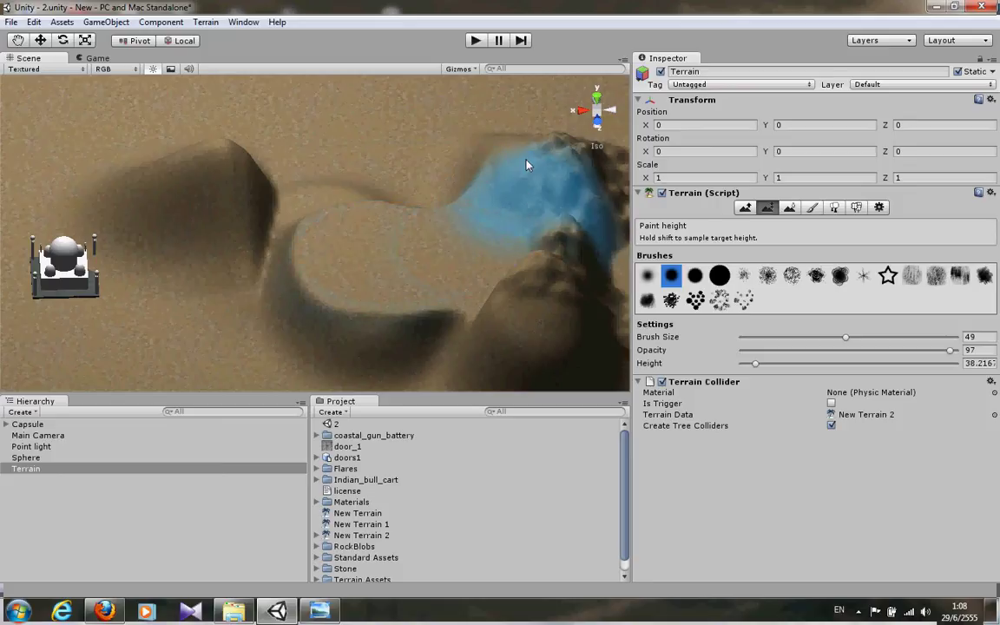
{"action": "mouse_move", "coordinate": [526, 165]}
{"action": "left_mouse_down"}
{"action": "mouse_move", "coordinate": [378, 174]}
{"action": "mouse_move", "coordinate": [475, 118]}
{"action": "left_mouse_up"}
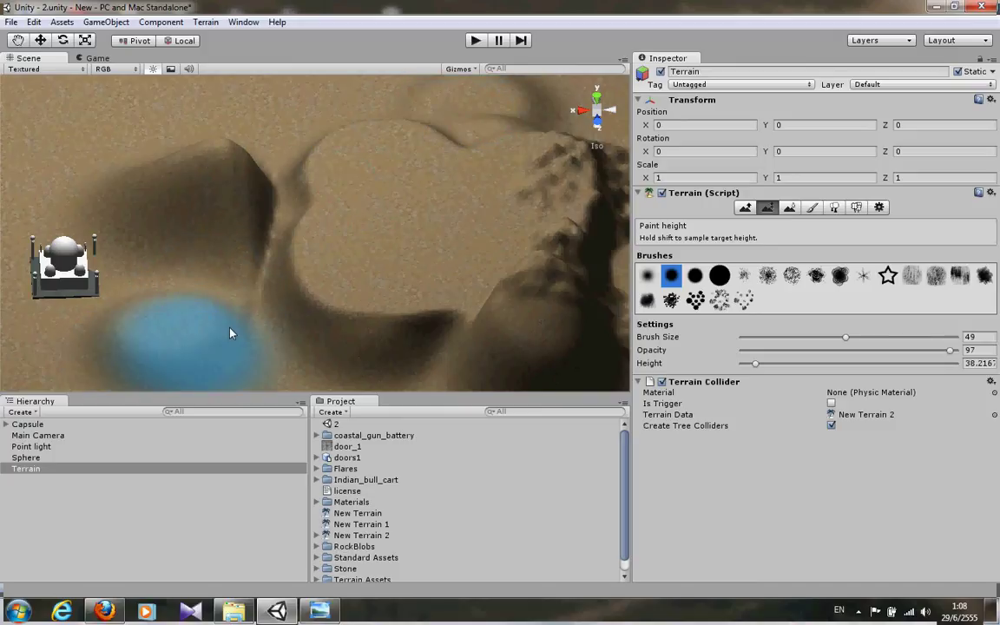
{"action": "mouse_move", "coordinate": [231, 333]}
{"action": "left_mouse_down"}
{"action": "mouse_move", "coordinate": [257, 299]}
{"action": "mouse_move", "coordinate": [509, 218]}
{"action": "left_mouse_up"}
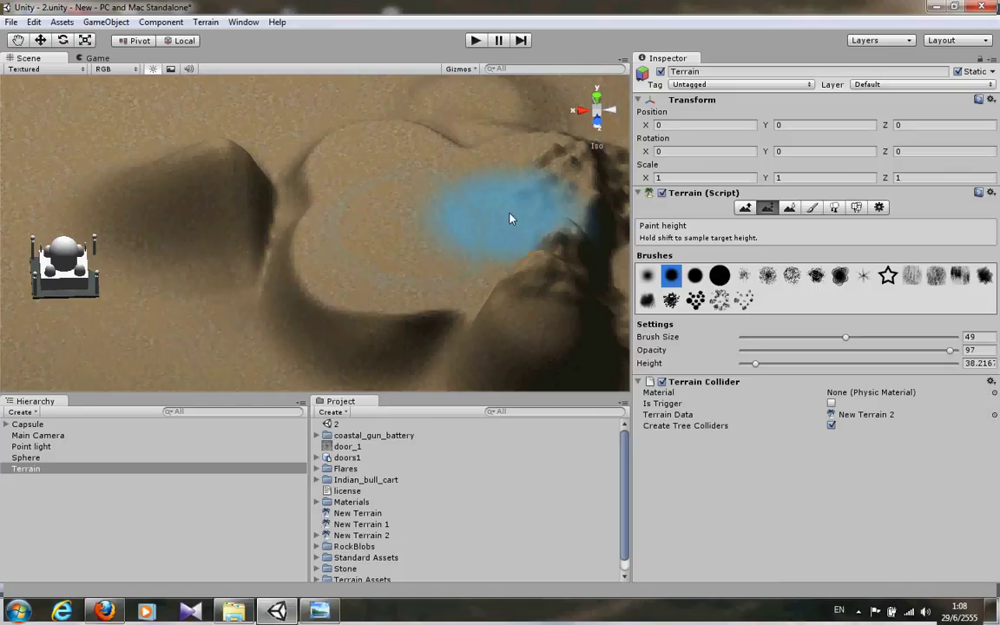
{"action": "key", "text": "ctrl+z"}
{"action": "key", "text": "ctrl+z"}
{"action": "key", "text": "ctrl+z"}
{"action": "key", "text": "ctrl+z"}
{"action": "key", "text": "ctrl+z"}
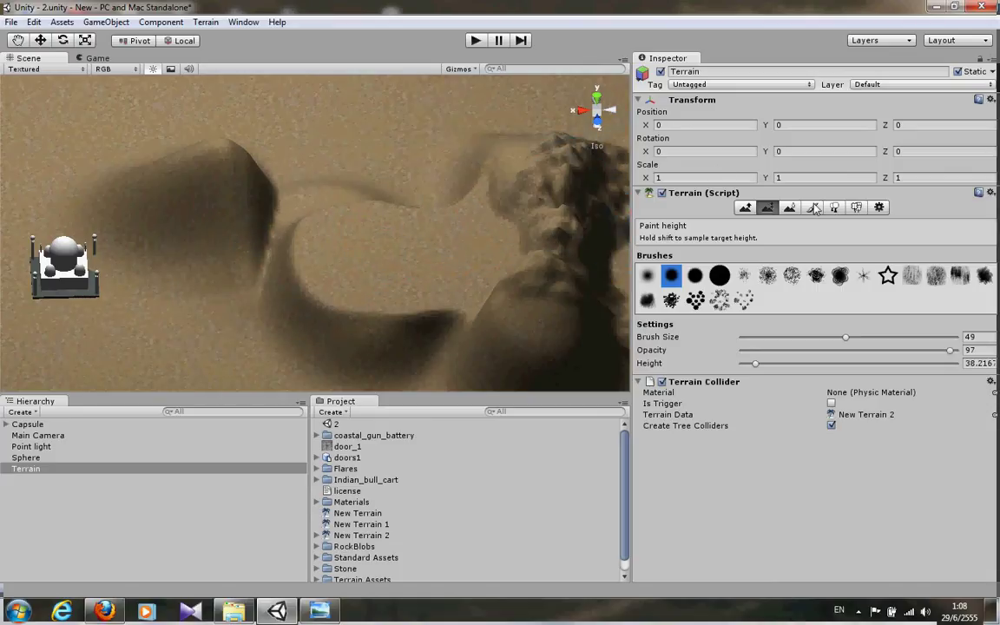
{"action": "key", "text": "ctrl+z"}
{"action": "key", "text": "ctrl+z"}
{"action": "key", "text": "ctrl+z"}
Smooth the rough bumps and the right ridge with Smooth Height
{"action": "left_click", "coordinate": [788, 209]}
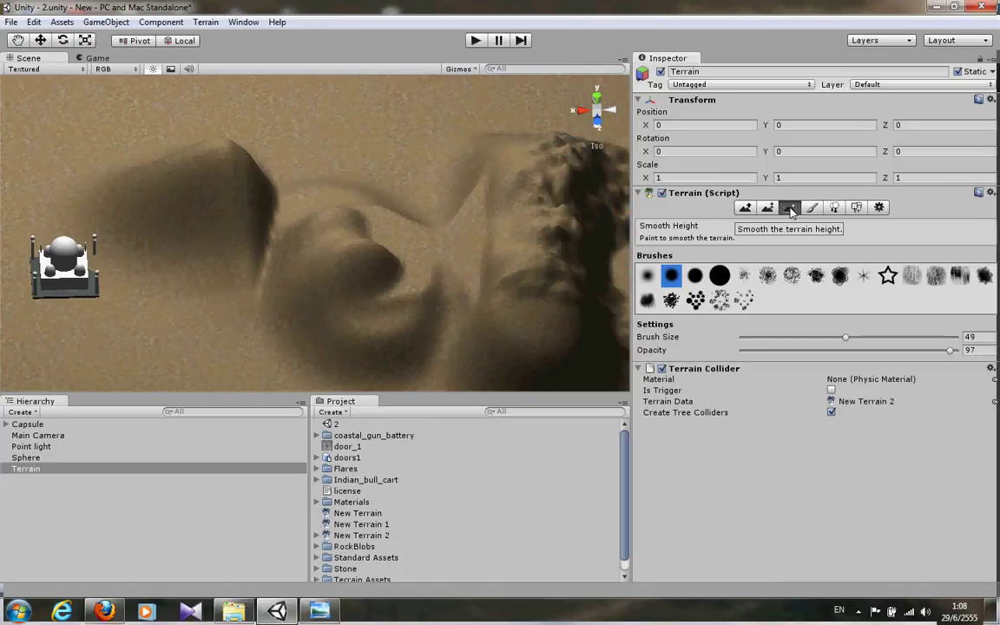
{"action": "left_click_drag", "start_coordinate": [223, 306], "coordinate": [402, 286]}
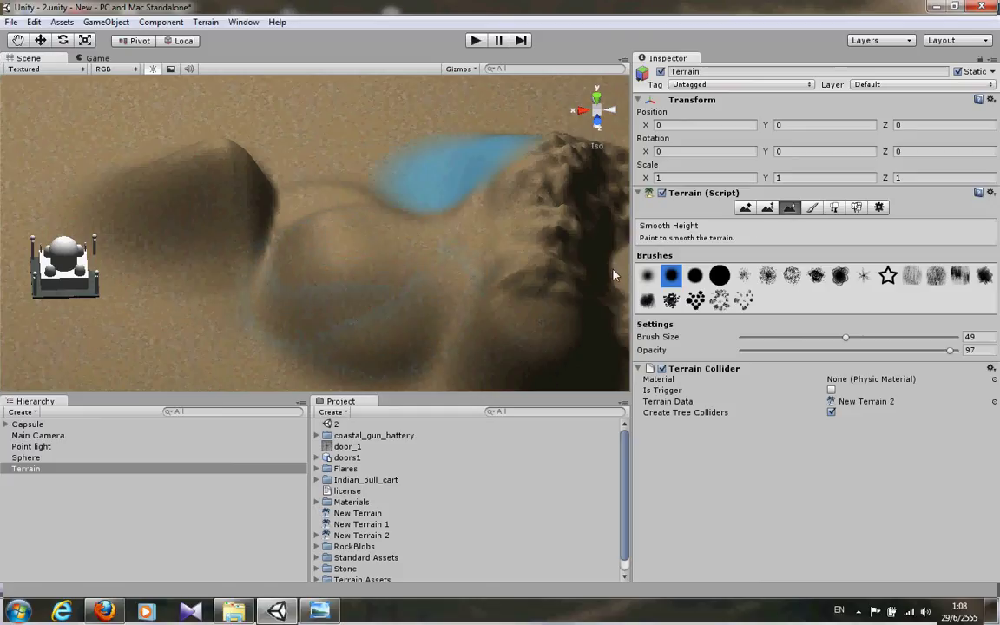
{"action": "left_click_drag", "start_coordinate": [613, 274], "coordinate": [512, 251]}
{"action": "mouse_move", "coordinate": [512, 251]}
{"action": "middle_mouse_down"}
{"action": "mouse_move", "coordinate": [280, 216]}
{"action": "mouse_move", "coordinate": [435, 152]}
{"action": "middle_mouse_up"}
Orbit low and then down over the smoothed hills to inspect them
{"action": "scroll", "coordinate": [415, 292], "scroll_direction": "up", "scroll_amount": 3}
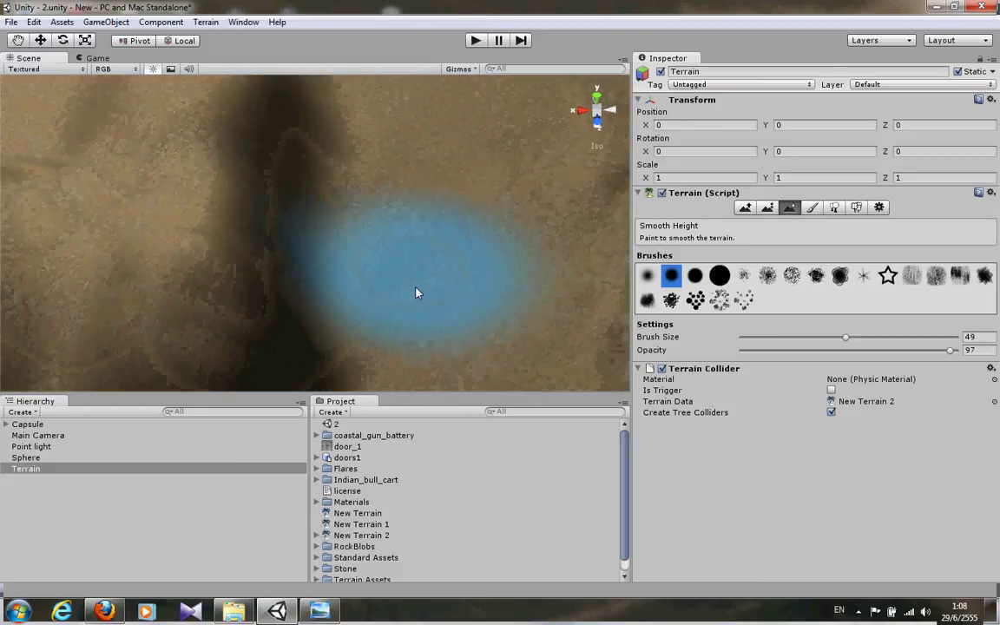
{"action": "left_click_drag", "start_coordinate": [415, 293], "coordinate": [379, 183], "text": "alt"}
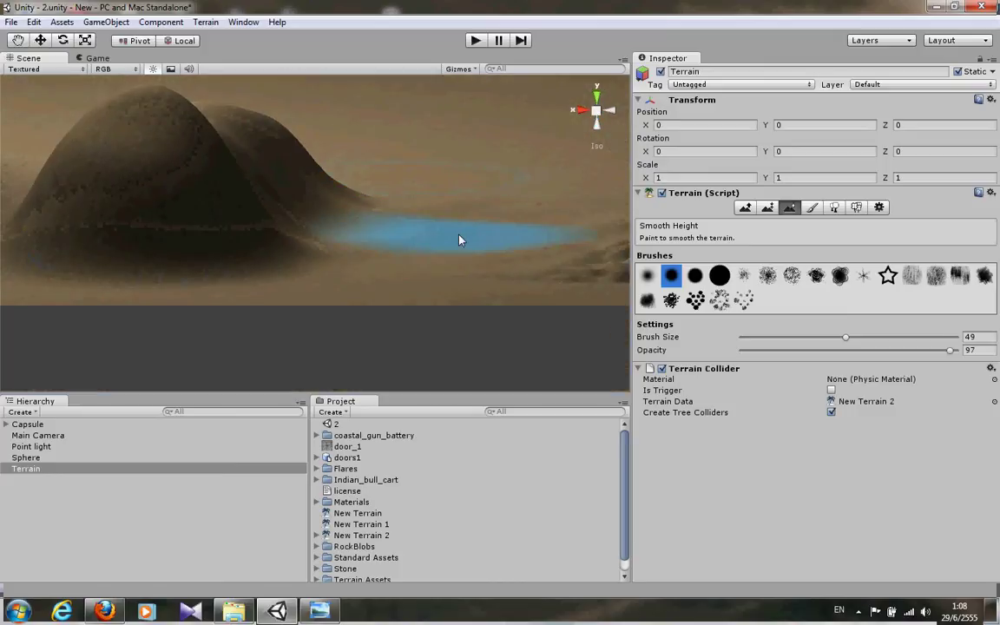
{"action": "left_click_drag", "start_coordinate": [357, 219], "coordinate": [496, 261], "text": "alt"}
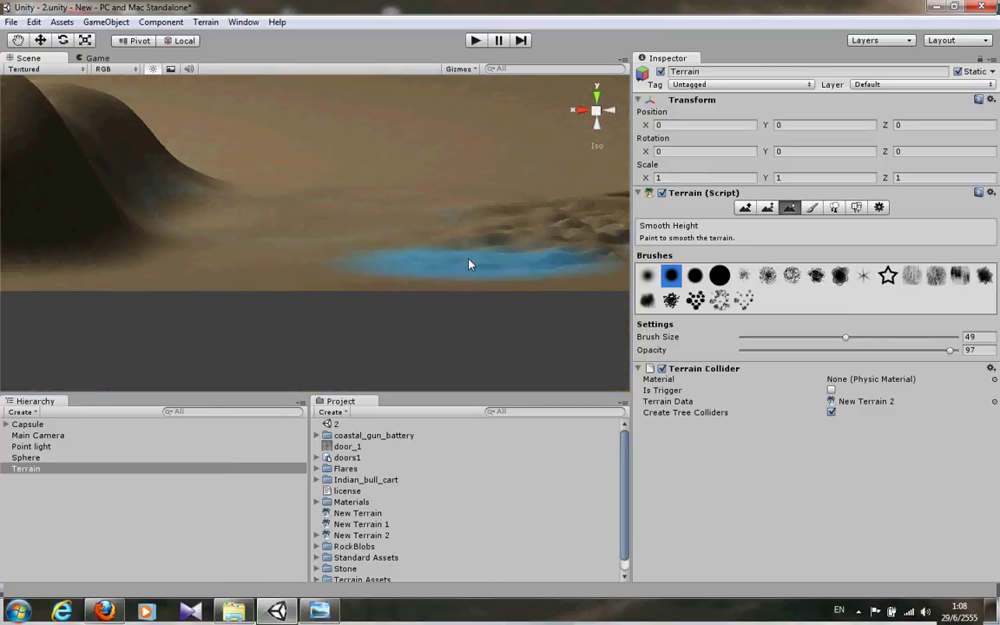
{"action": "mouse_move", "coordinate": [324, 212]}
{"action": "left_mouse_down", "text": "alt"}
{"action": "mouse_move", "coordinate": [528, 287]}
{"action": "mouse_move", "coordinate": [196, 291]}
{"action": "mouse_move", "coordinate": [289, 280]}
{"action": "mouse_move", "coordinate": [241, 223]}
{"action": "mouse_move", "coordinate": [274, 285]}
{"action": "mouse_move", "coordinate": [271, 275]}
{"action": "left_mouse_up", "text": "alt"}
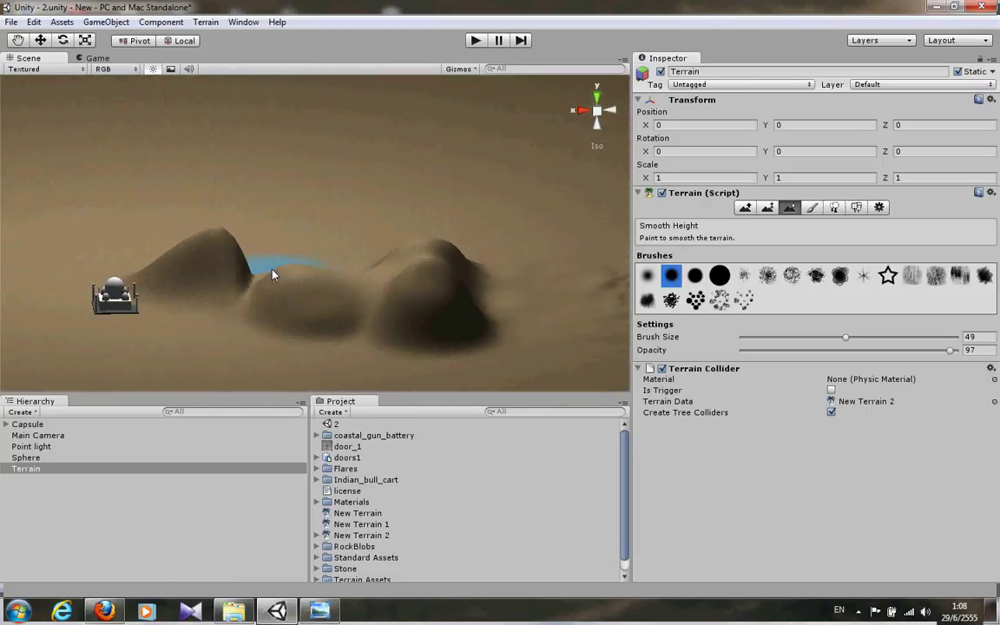
Lower the bump between the two hills, then switch to Paint Texture with the smallest soft brush
{"action": "left_click", "coordinate": [745, 208]}
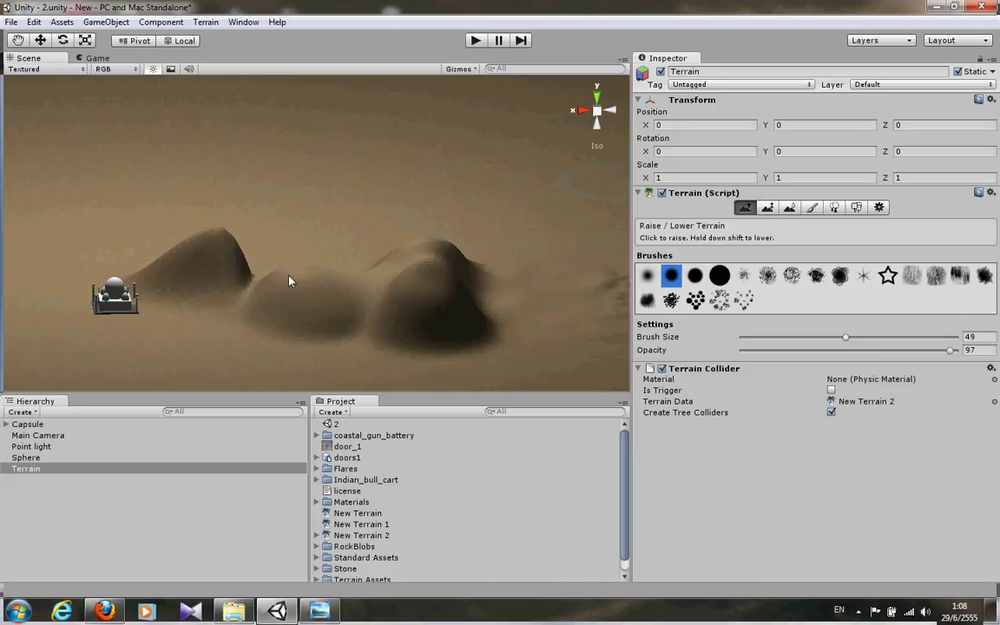
{"action": "mouse_move", "coordinate": [289, 281]}
{"action": "left_mouse_down", "text": "shift"}
{"action": "mouse_move", "coordinate": [268, 251]}
{"action": "mouse_move", "coordinate": [275, 295]}
{"action": "left_mouse_up", "text": "shift"}
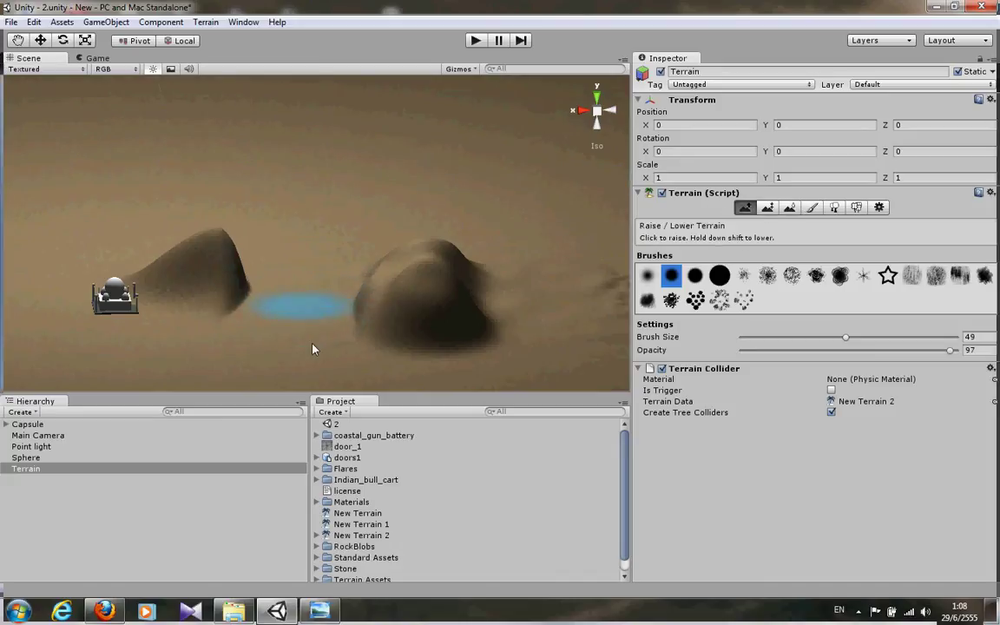
{"action": "left_click_drag", "start_coordinate": [314, 349], "coordinate": [315, 299], "text": "alt"}
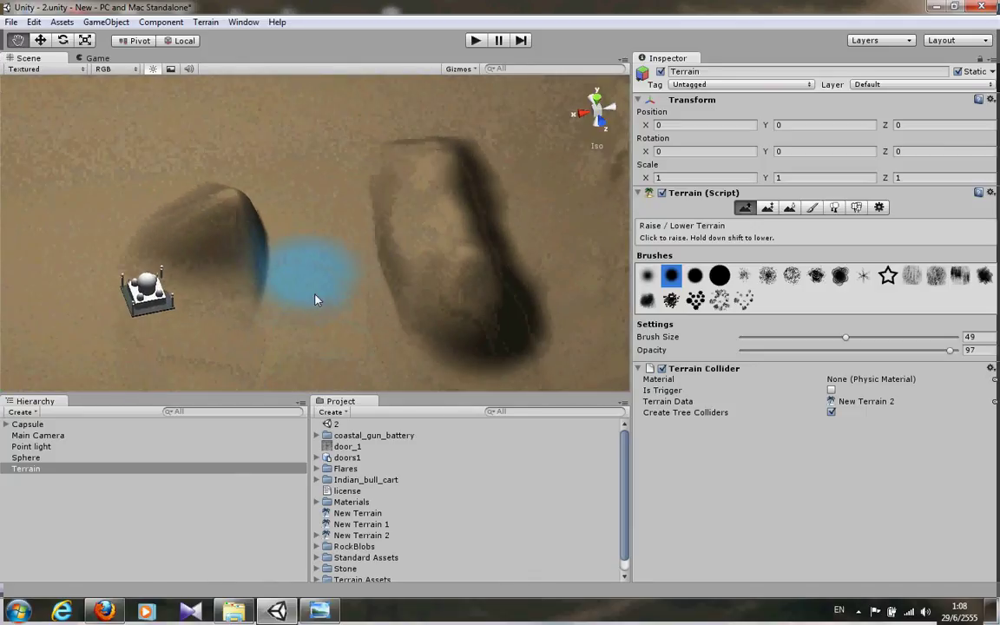
{"action": "scroll", "coordinate": [315, 300], "scroll_direction": "up", "scroll_amount": 2}
{"action": "scroll", "coordinate": [315, 300], "scroll_direction": "up", "scroll_amount": 2}
{"action": "scroll", "coordinate": [295, 286], "scroll_direction": "up", "scroll_amount": 2}
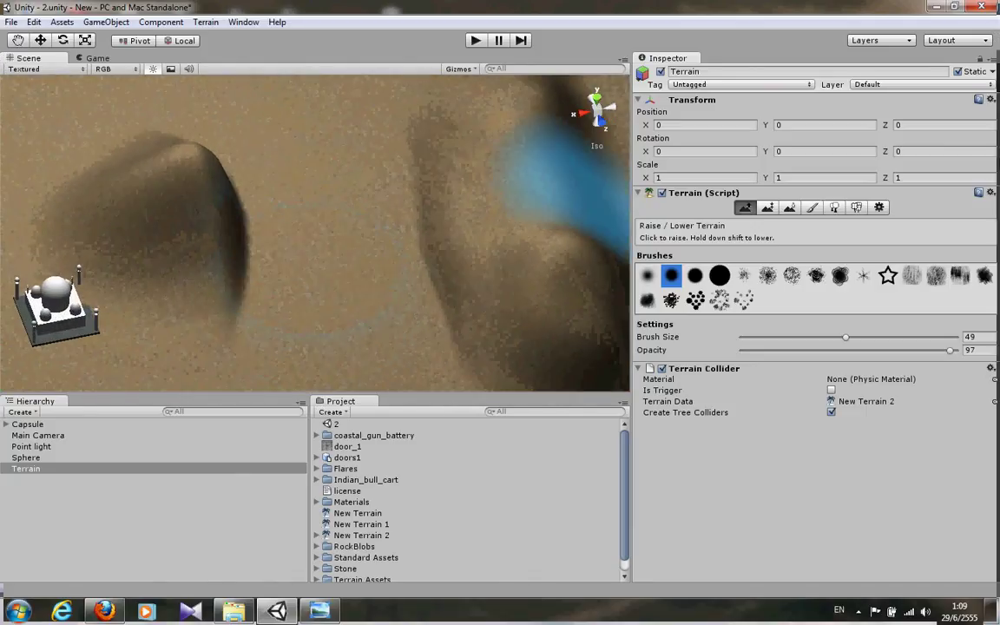
{"action": "left_click", "coordinate": [811, 206]}
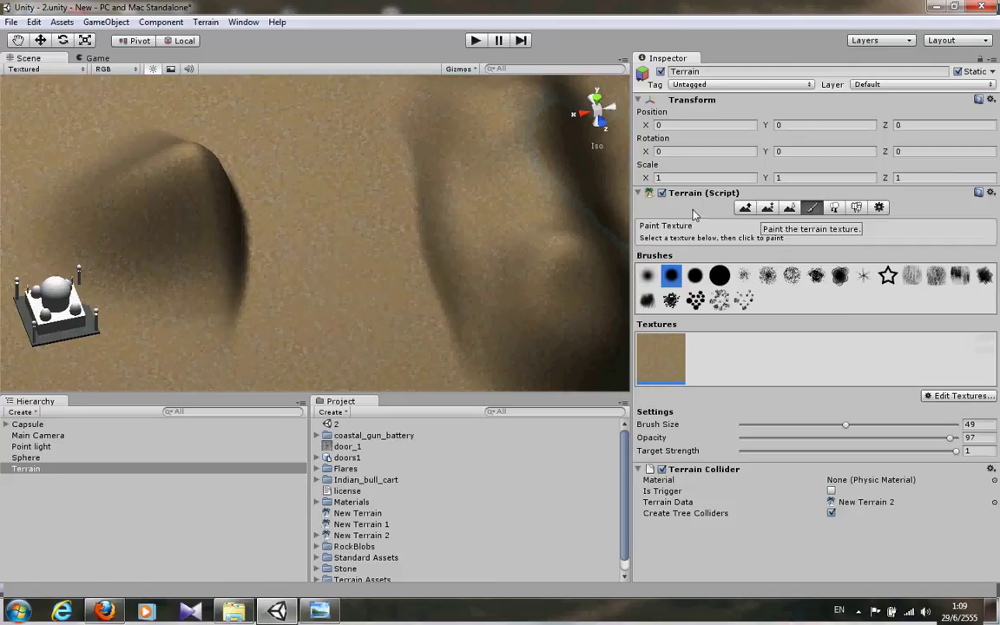
{"action": "left_click", "coordinate": [646, 276]}
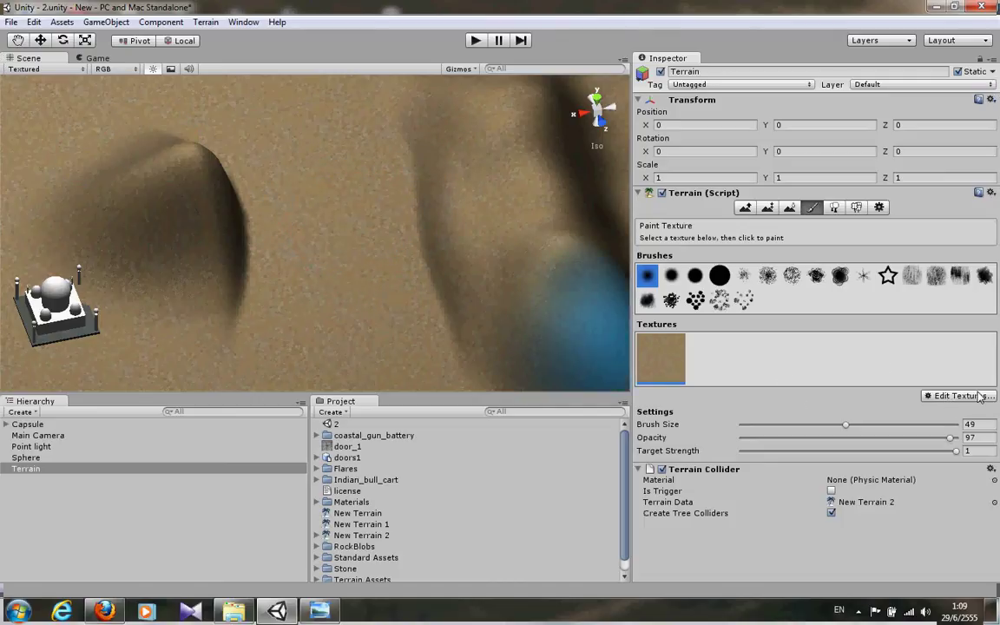
Start adding a terrain texture and browse the Splat picker for the brick image
{"action": "left_click", "coordinate": [979, 396]}
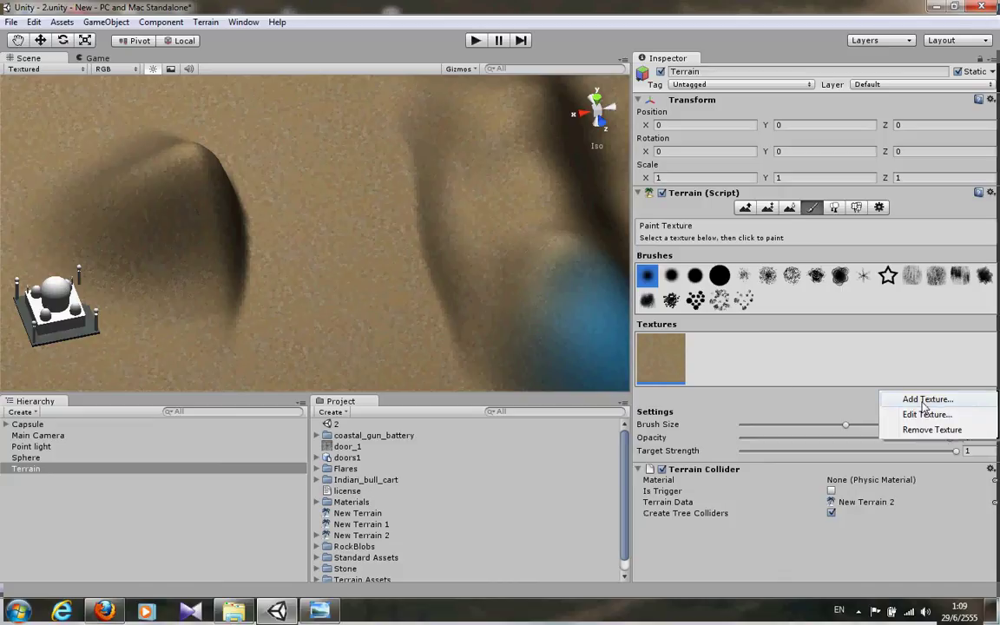
{"action": "left_click", "coordinate": [921, 399]}
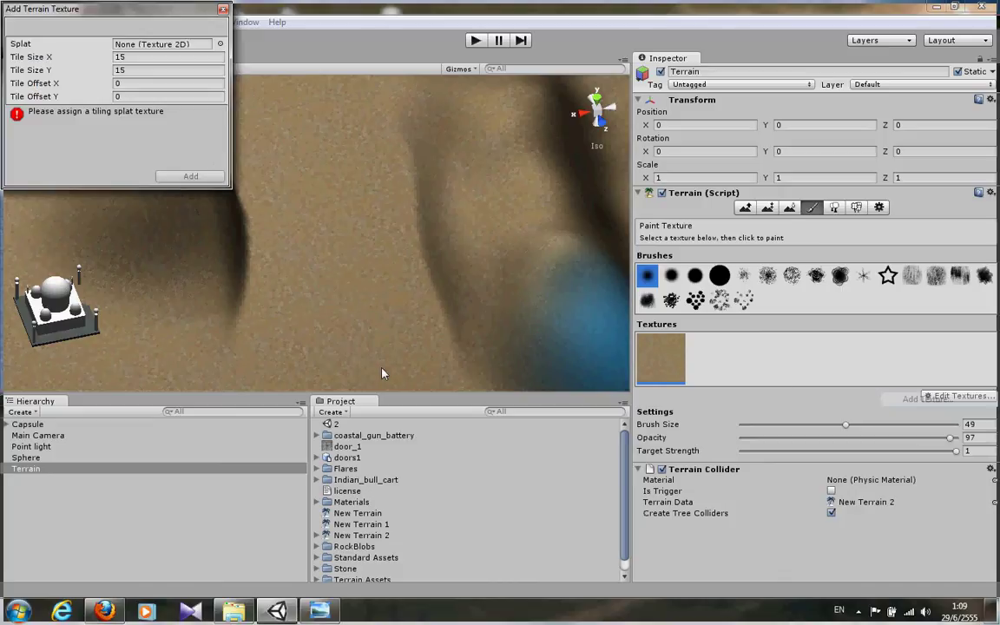
{"action": "left_click", "coordinate": [221, 45]}
{"action": "scroll", "coordinate": [691, 352], "scroll_direction": "down", "scroll_amount": 1}
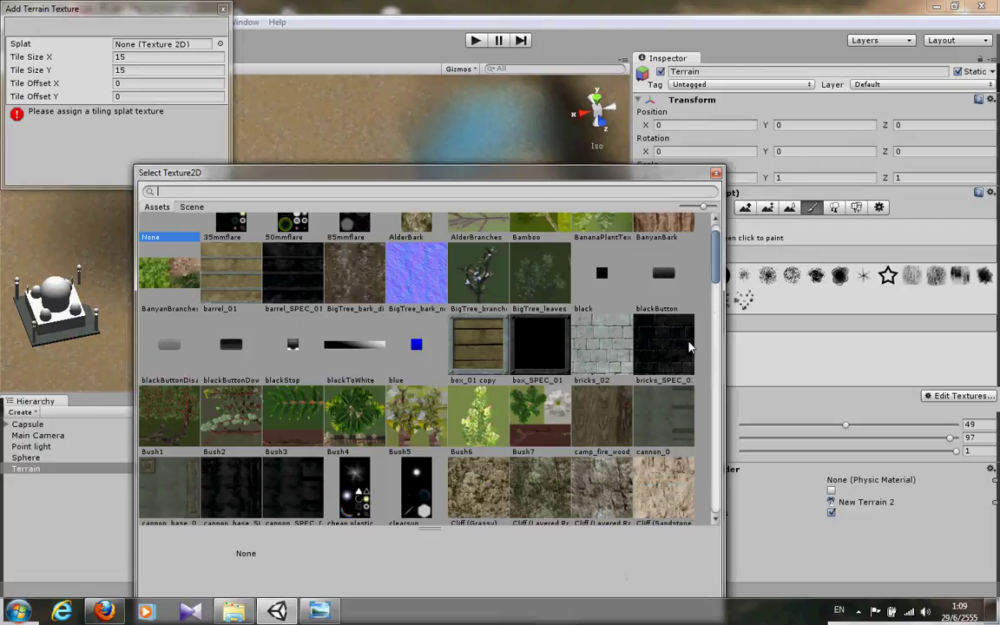
{"action": "scroll", "coordinate": [685, 354], "scroll_direction": "down", "scroll_amount": 3}
{"action": "scroll", "coordinate": [677, 360], "scroll_direction": "down", "scroll_amount": 6}
{"action": "scroll", "coordinate": [672, 366], "scroll_direction": "down", "scroll_amount": 1}
{"action": "scroll", "coordinate": [671, 365], "scroll_direction": "down", "scroll_amount": 4}
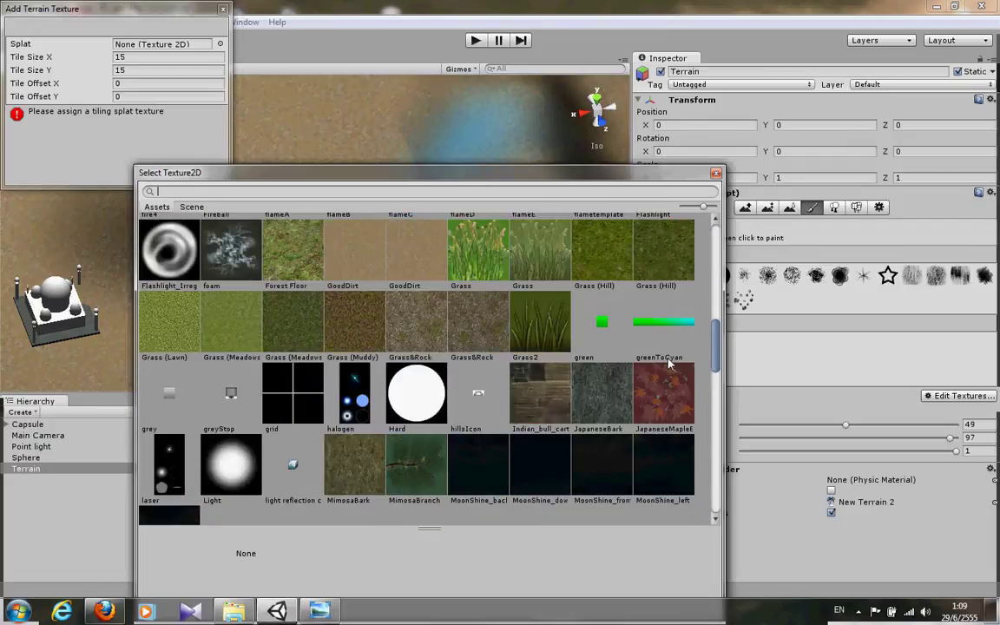
{"action": "scroll", "coordinate": [669, 365], "scroll_direction": "down", "scroll_amount": 4}
{"action": "scroll", "coordinate": [664, 366], "scroll_direction": "down", "scroll_amount": 3}
{"action": "scroll", "coordinate": [659, 369], "scroll_direction": "down", "scroll_amount": 3}
{"action": "scroll", "coordinate": [659, 372], "scroll_direction": "down", "scroll_amount": 3}
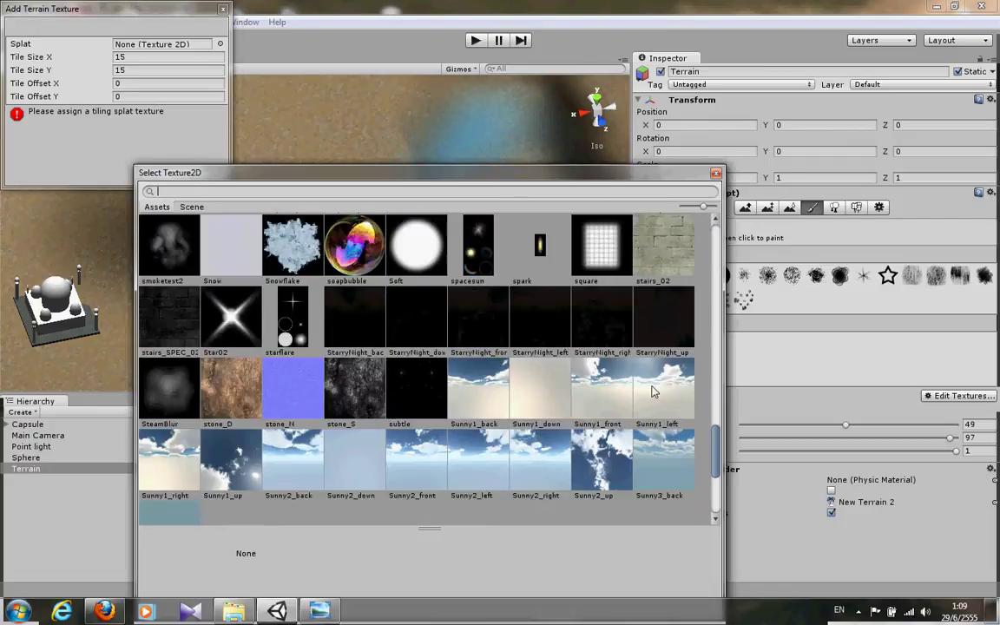
{"action": "scroll", "coordinate": [658, 378], "scroll_direction": "up", "scroll_amount": 6}
{"action": "scroll", "coordinate": [655, 386], "scroll_direction": "up", "scroll_amount": 5}
{"action": "scroll", "coordinate": [653, 395], "scroll_direction": "up", "scroll_amount": 3}
{"action": "scroll", "coordinate": [653, 395], "scroll_direction": "up", "scroll_amount": 3}
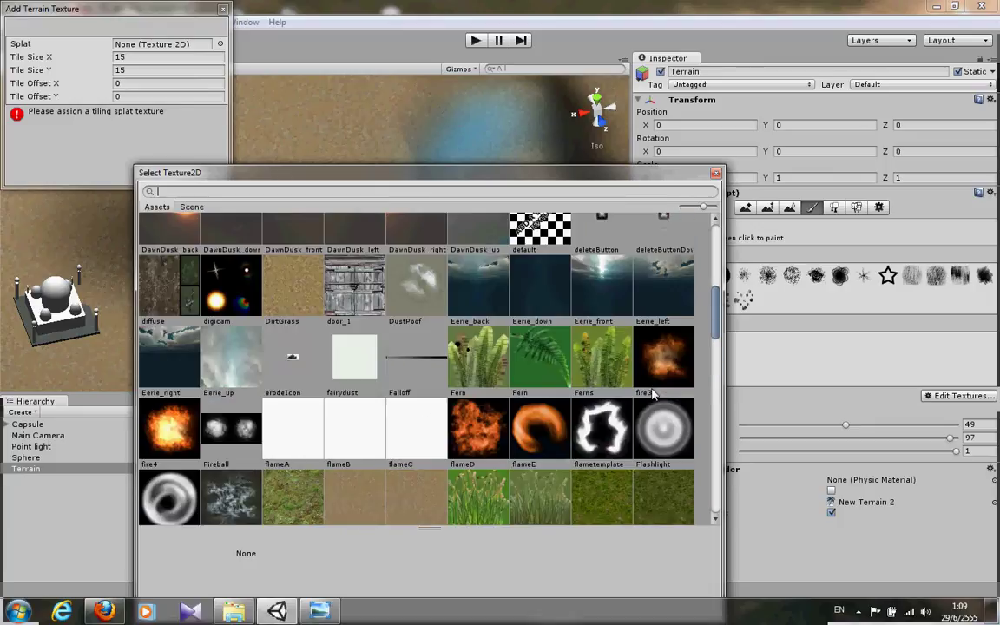
{"action": "scroll", "coordinate": [653, 395], "scroll_direction": "up", "scroll_amount": 5}
{"action": "scroll", "coordinate": [654, 397], "scroll_direction": "up", "scroll_amount": 1}
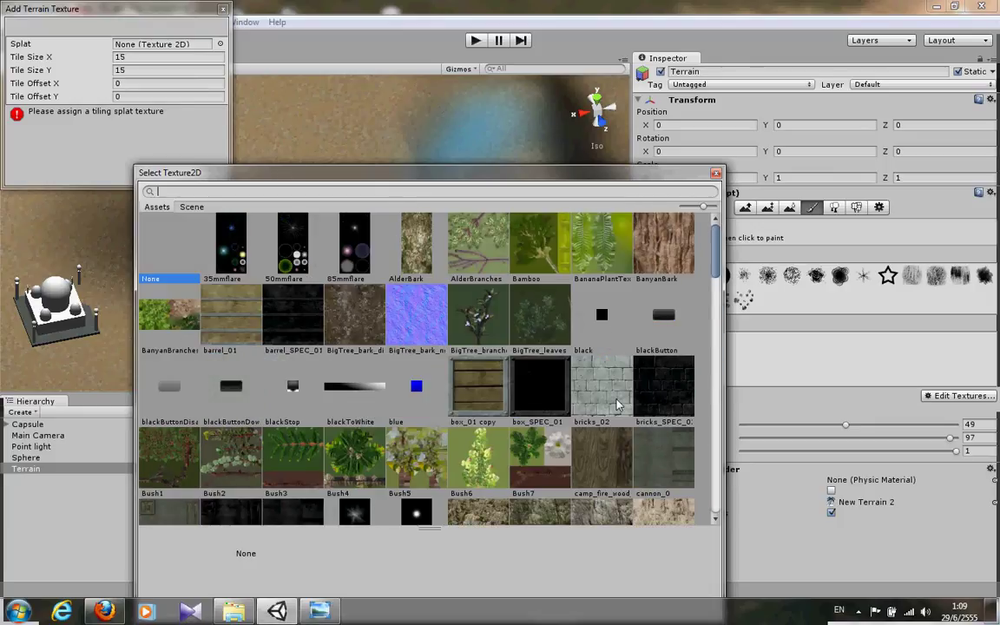
Choose bricks_02 as the splat and add it with tile size 15 by 15
{"action": "left_click", "coordinate": [617, 404]}
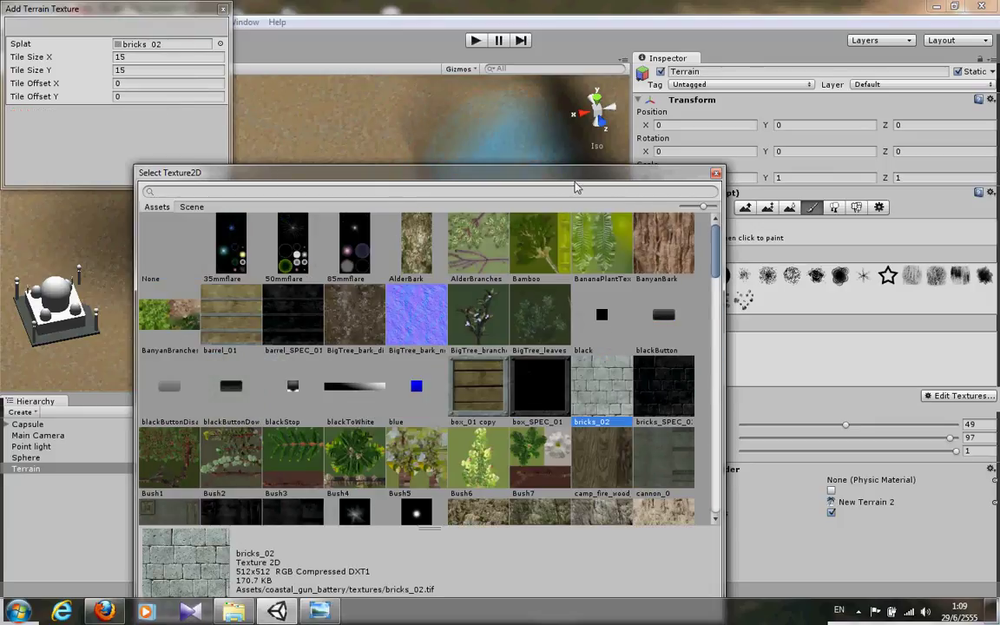
{"action": "double_click", "coordinate": [619, 380]}
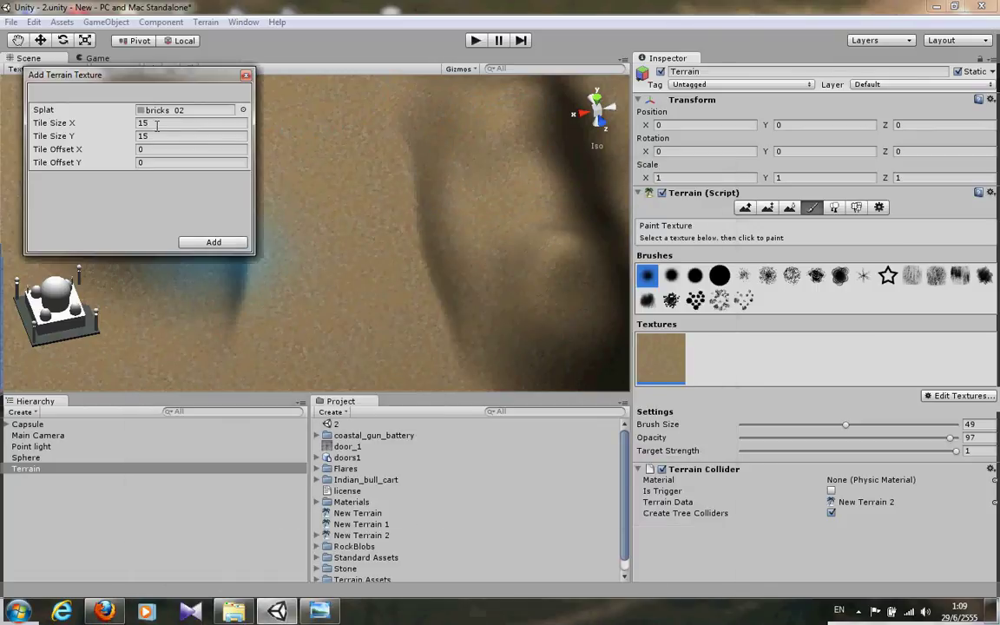
{"action": "left_click", "coordinate": [338, 243]}
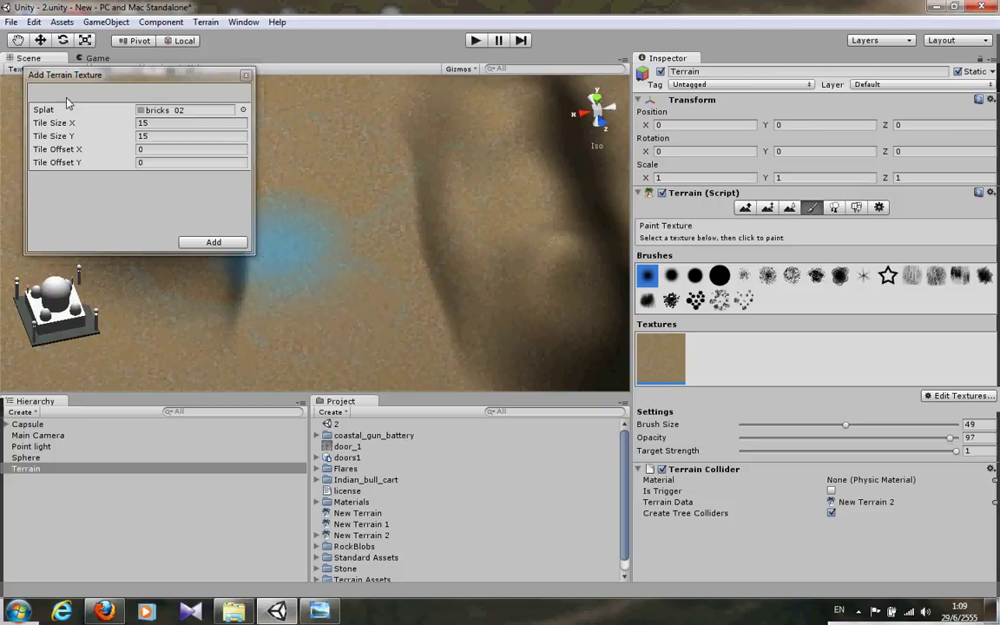
{"action": "left_click", "coordinate": [208, 243]}
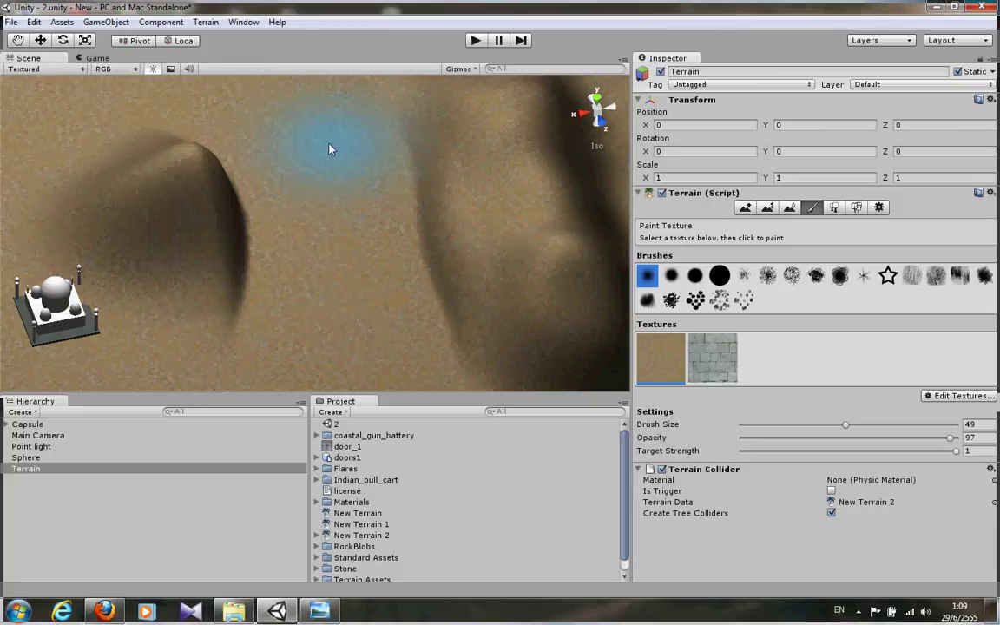
Select the bricks texture and paint a narrow brick stripe at brush size about 31
{"action": "left_click", "coordinate": [711, 358]}
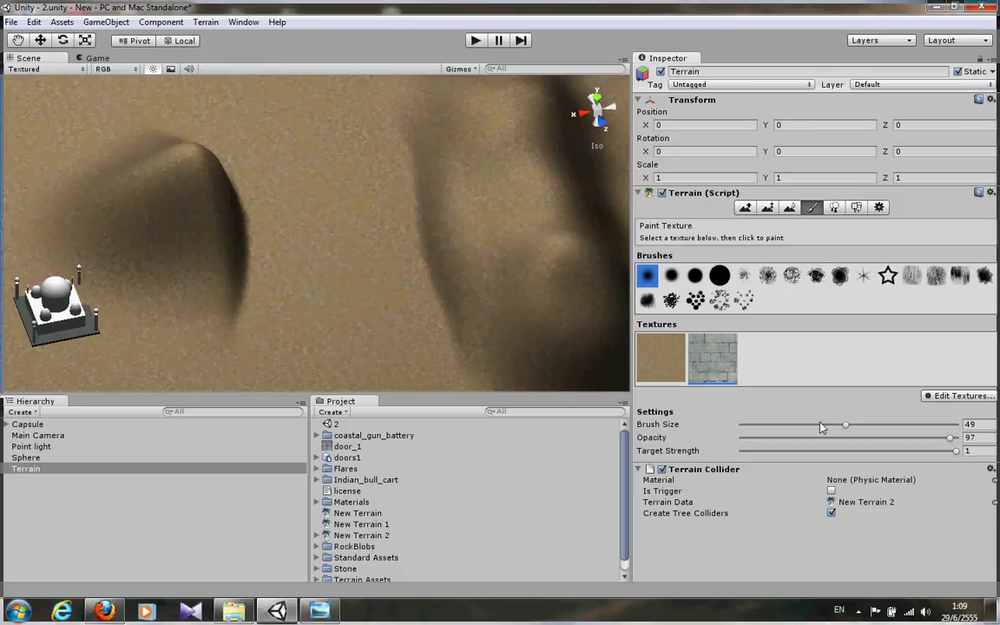
{"action": "mouse_move", "coordinate": [301, 313]}
{"action": "left_mouse_down"}
{"action": "mouse_move", "coordinate": [301, 168]}
{"action": "mouse_move", "coordinate": [327, 290]}
{"action": "left_mouse_up"}
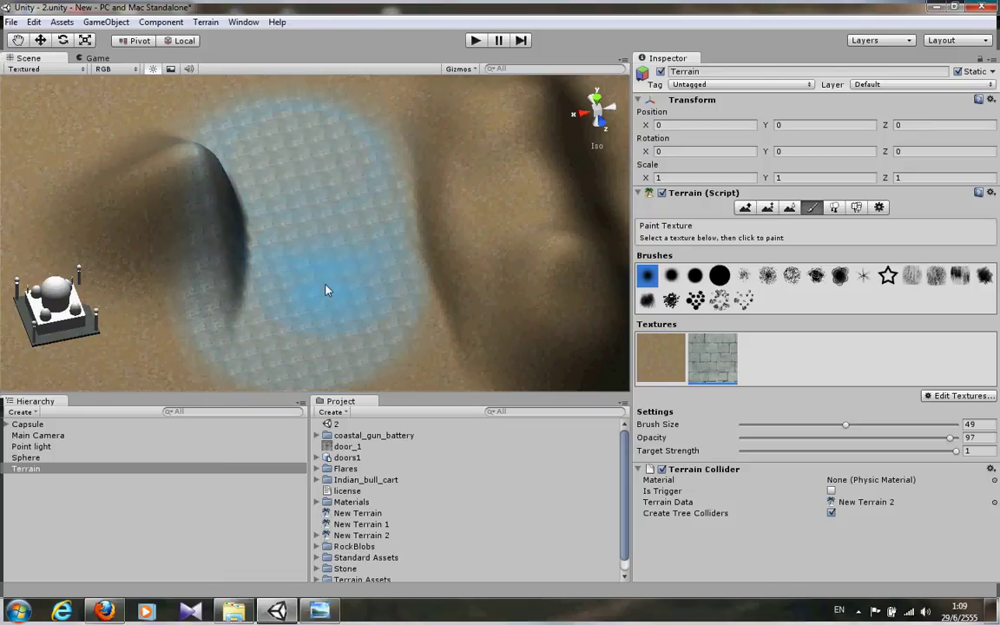
{"action": "key", "text": "ctrl+z"}
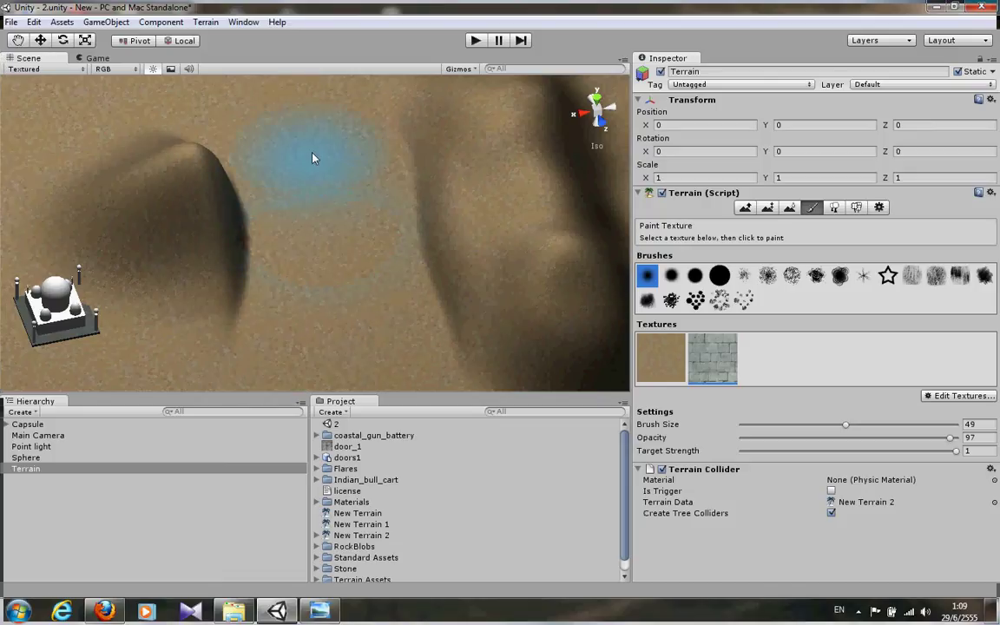
{"action": "mouse_move", "coordinate": [846, 424]}
{"action": "left_mouse_down"}
{"action": "mouse_move", "coordinate": [807, 425]}
{"action": "mouse_move", "coordinate": [776, 445]}
{"action": "left_mouse_up"}
{"action": "mouse_move", "coordinate": [290, 178]}
{"action": "left_mouse_down"}
{"action": "mouse_move", "coordinate": [289, 350]}
{"action": "mouse_move", "coordinate": [297, 231]}
{"action": "mouse_move", "coordinate": [267, 211]}
{"action": "left_mouse_up"}
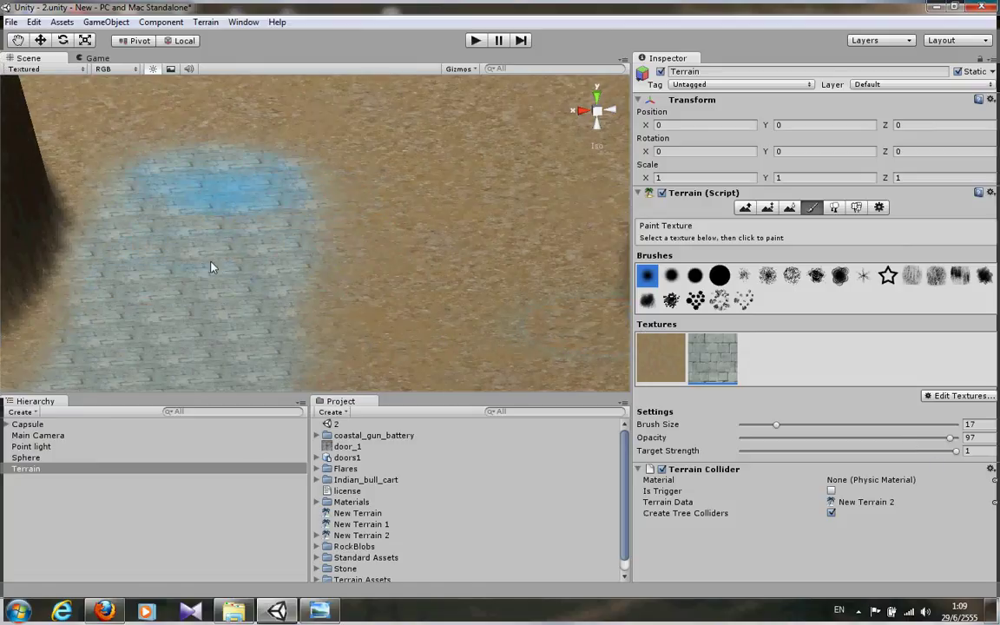
Lower paint opacity to 79 and paint faint brick strips across the terrain
{"action": "left_click_drag", "start_coordinate": [952, 440], "coordinate": [910, 438]}
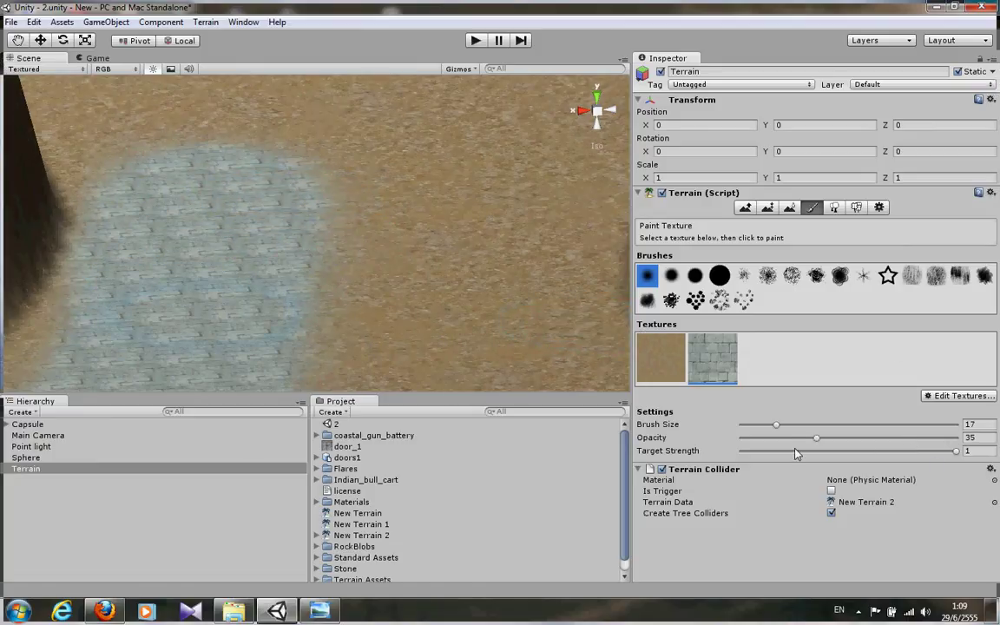
{"action": "left_click_drag", "start_coordinate": [441, 198], "coordinate": [450, 310]}
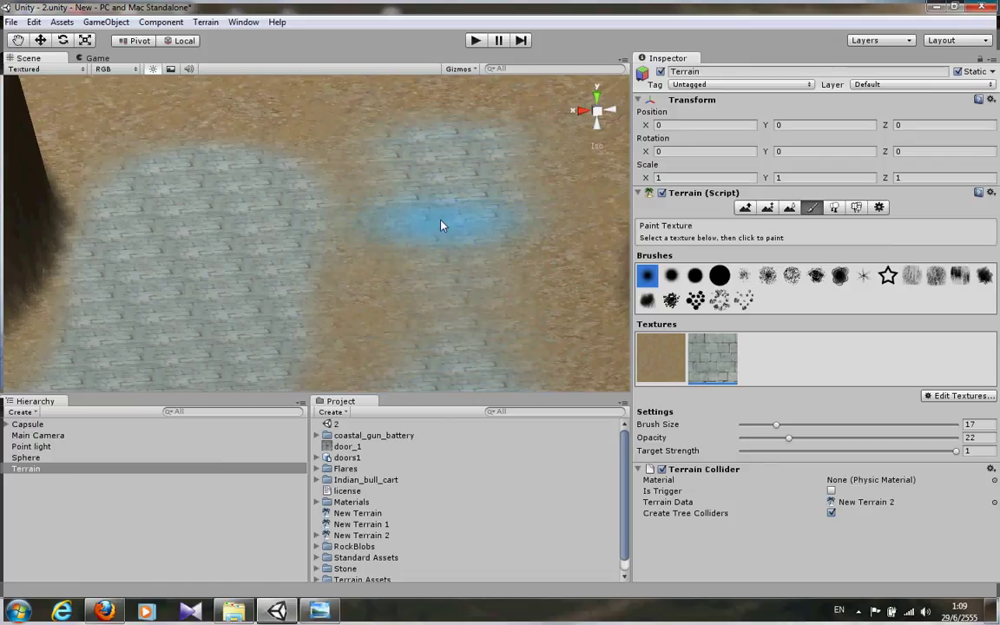
{"action": "scroll", "coordinate": [341, 328], "scroll_direction": "down", "scroll_amount": 2}
{"action": "scroll", "coordinate": [357, 290], "scroll_direction": "down", "scroll_amount": 2}
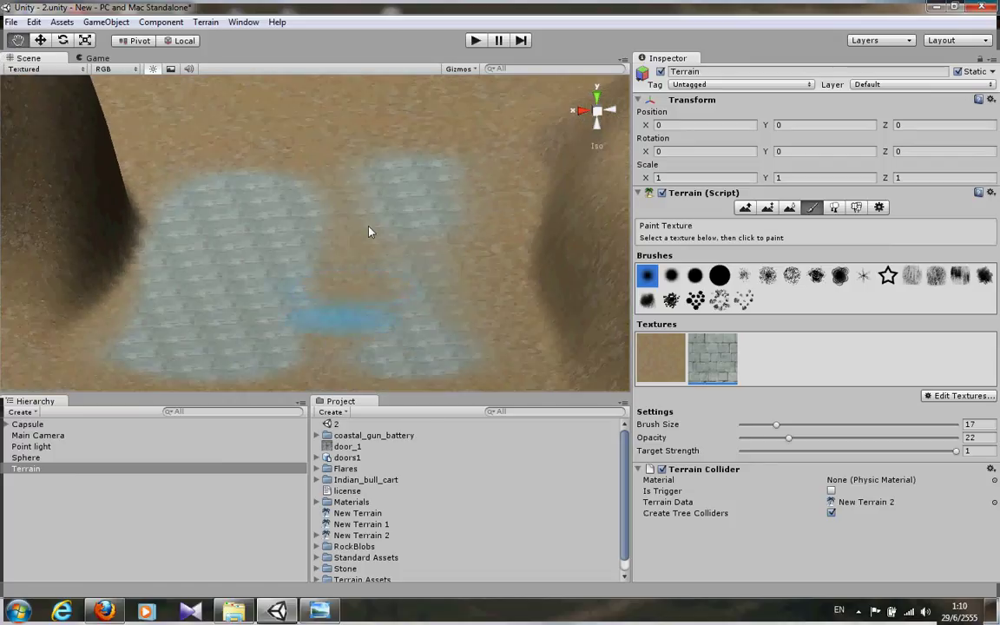
{"action": "scroll", "coordinate": [369, 232], "scroll_direction": "down", "scroll_amount": 3}
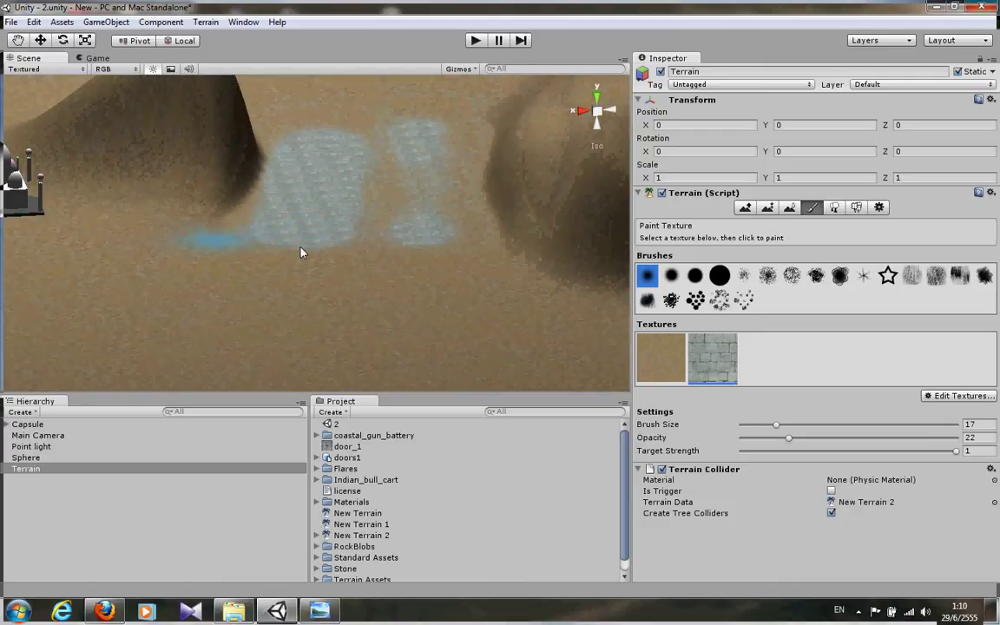
{"action": "left_click_drag", "start_coordinate": [257, 290], "coordinate": [520, 330]}
{"action": "mouse_move", "coordinate": [575, 234]}
{"action": "left_mouse_down", "text": "alt"}
{"action": "mouse_move", "coordinate": [435, 287]}
{"action": "mouse_move", "coordinate": [413, 331]}
{"action": "left_mouse_up", "text": "alt"}
Stamp two brick stars with the star brush, then paint a soft brick band across the mound
{"action": "left_click", "coordinate": [887, 275]}
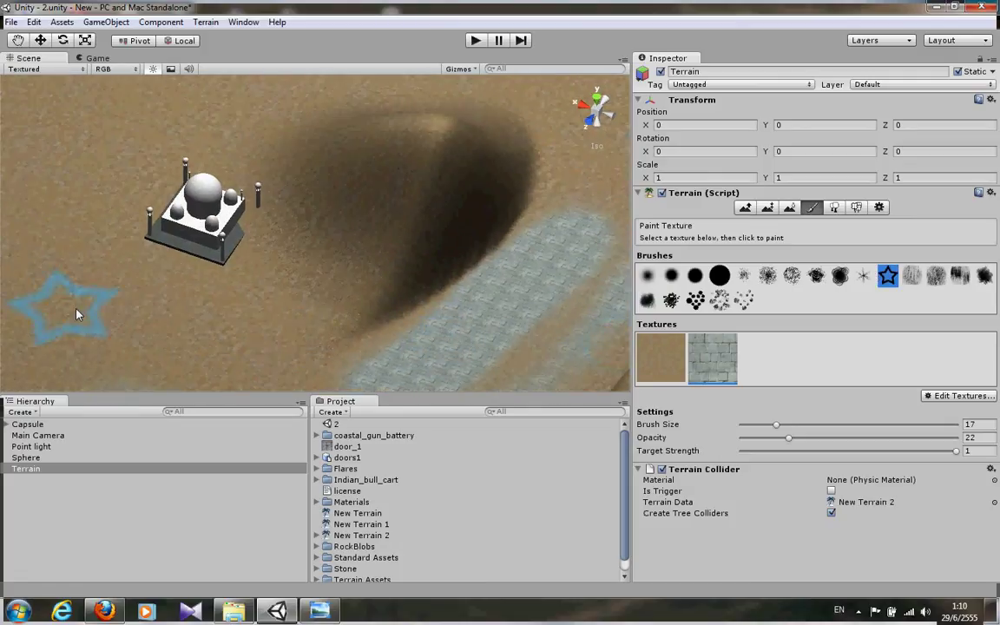
{"action": "left_click", "coordinate": [78, 314]}
{"action": "left_click", "coordinate": [217, 333]}
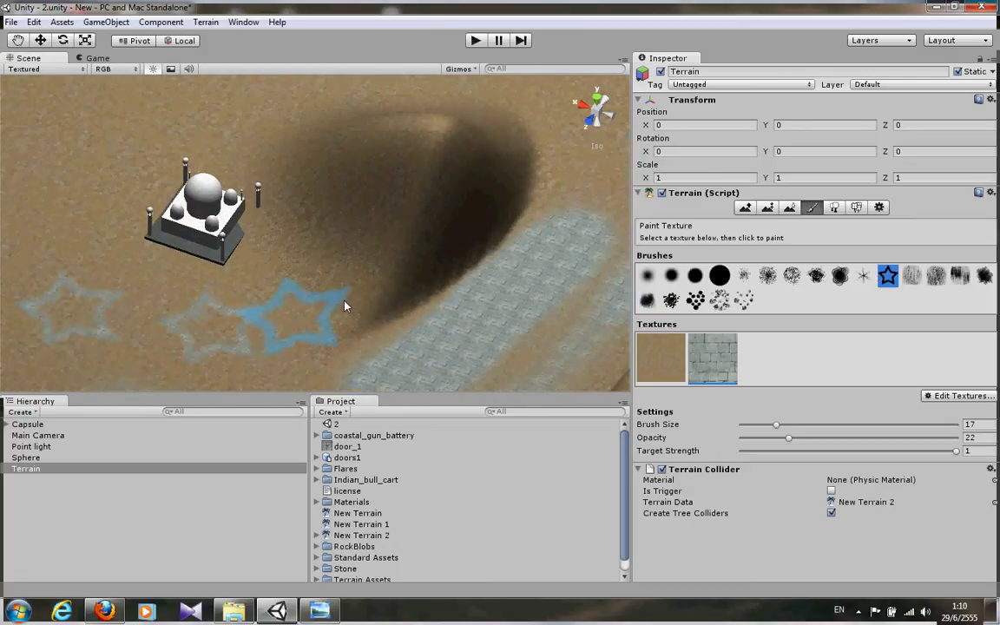
{"action": "left_click_drag", "start_coordinate": [344, 306], "coordinate": [382, 286], "text": "alt"}
{"action": "left_click", "coordinate": [792, 275]}
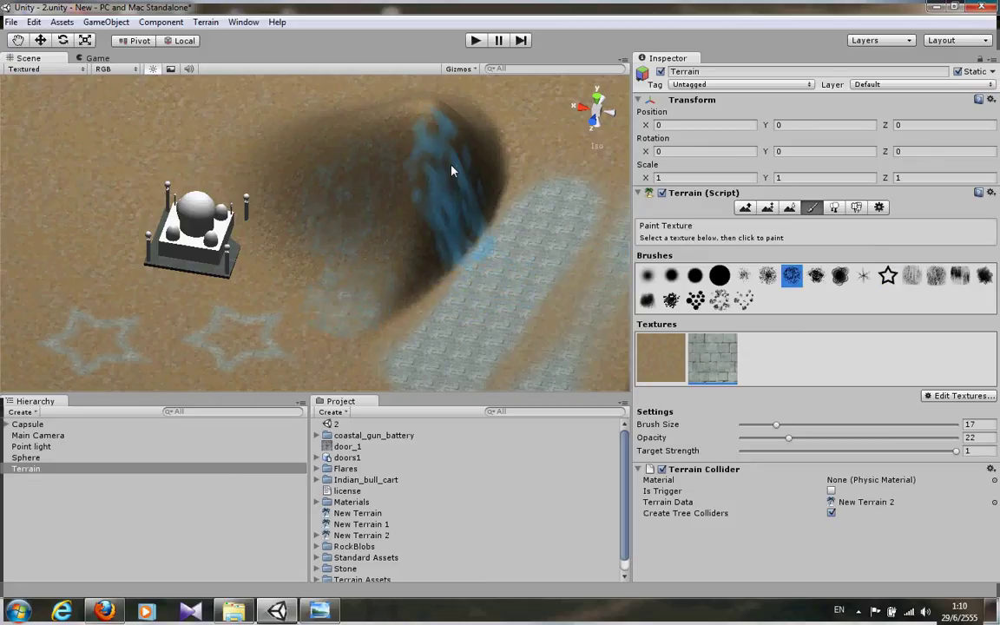
{"action": "mouse_move", "coordinate": [384, 185]}
{"action": "left_mouse_down", "text": "alt"}
{"action": "mouse_move", "coordinate": [271, 145]}
{"action": "mouse_move", "coordinate": [286, 152]}
{"action": "left_mouse_up", "text": "alt"}
{"action": "mouse_move", "coordinate": [365, 269]}
{"action": "left_mouse_down"}
{"action": "mouse_move", "coordinate": [447, 297]}
{"action": "mouse_move", "coordinate": [568, 149]}
{"action": "mouse_move", "coordinate": [539, 212]}
{"action": "left_mouse_up"}
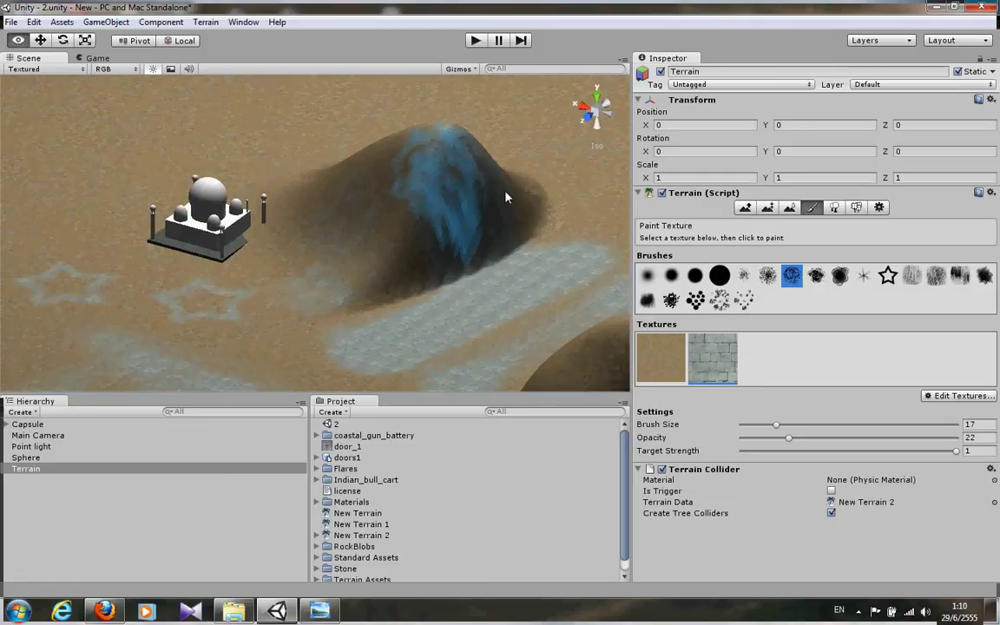
In Place Trees mode, begin a new tree type and browse the object picker to Sycamore
{"action": "left_click", "coordinate": [836, 210]}
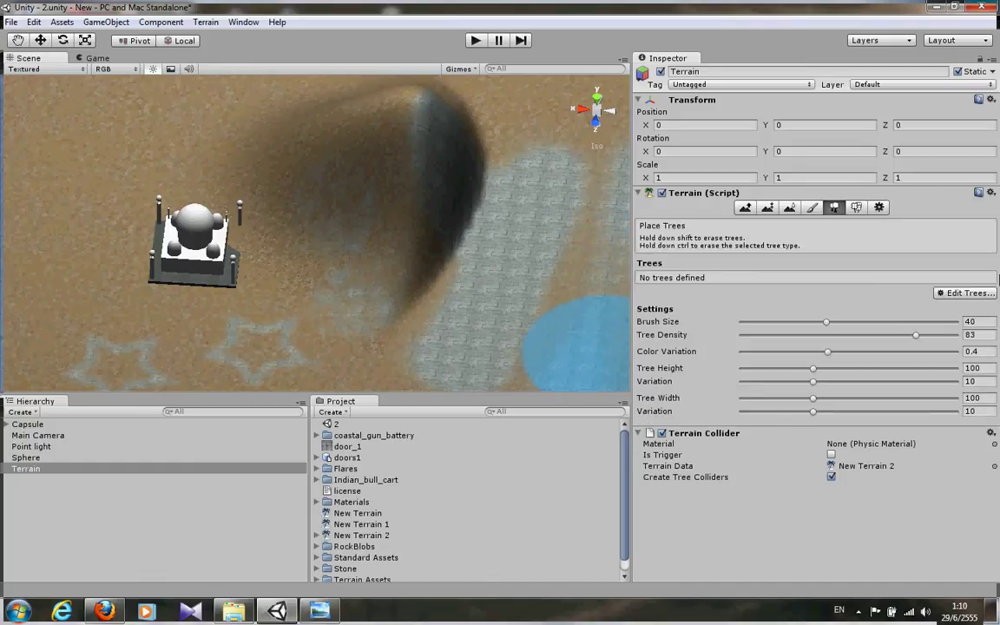
{"action": "left_click", "coordinate": [961, 295]}
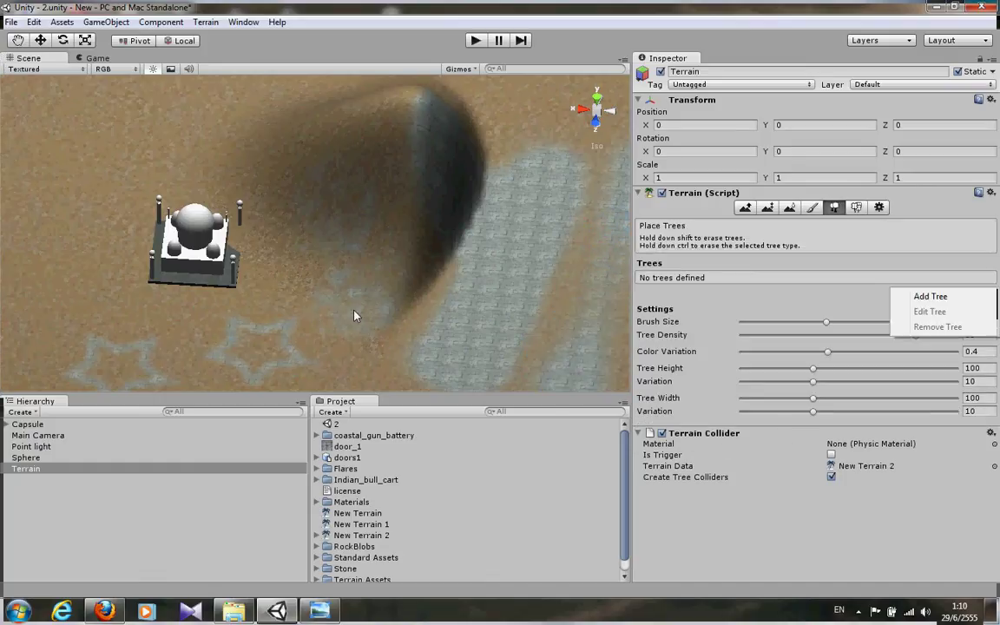
{"action": "left_click", "coordinate": [929, 296]}
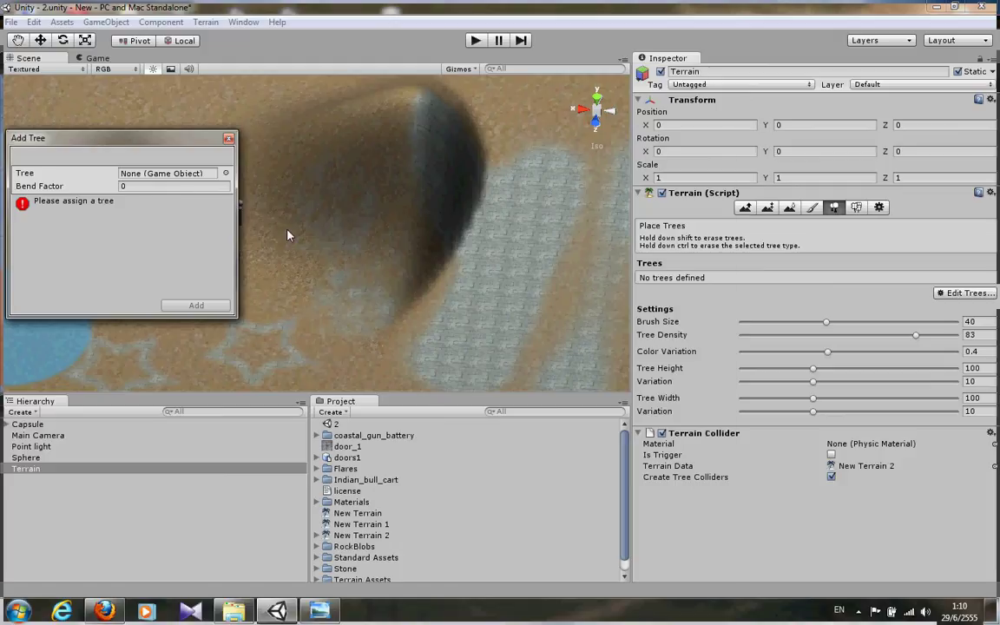
{"action": "left_click", "coordinate": [225, 173]}
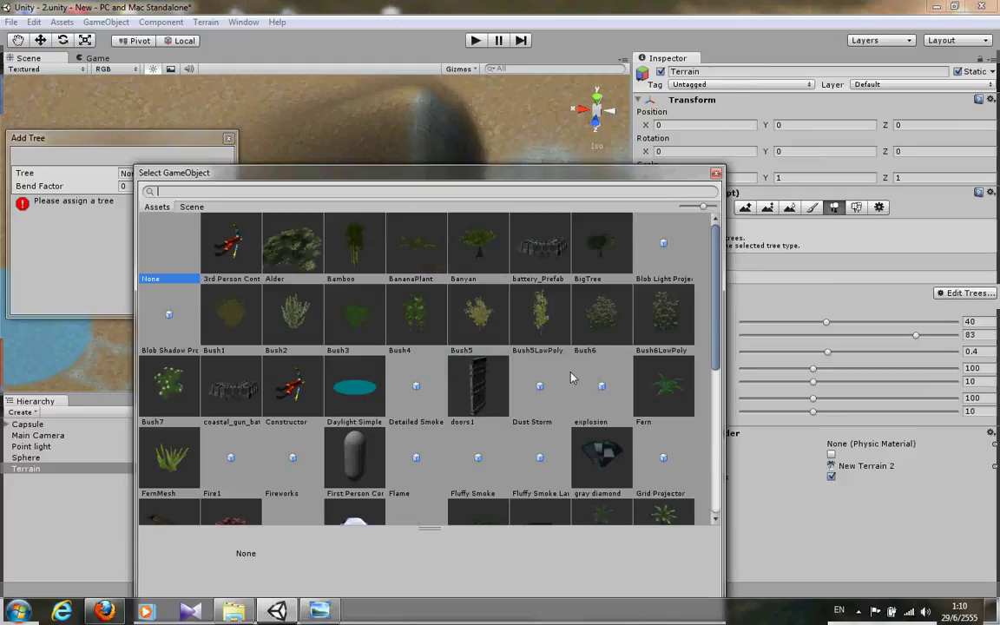
{"action": "scroll", "coordinate": [555, 378], "scroll_direction": "down", "scroll_amount": 3}
{"action": "scroll", "coordinate": [529, 380], "scroll_direction": "down", "scroll_amount": 2}
{"action": "scroll", "coordinate": [503, 382], "scroll_direction": "down", "scroll_amount": 2}
{"action": "scroll", "coordinate": [475, 384], "scroll_direction": "down", "scroll_amount": 3}
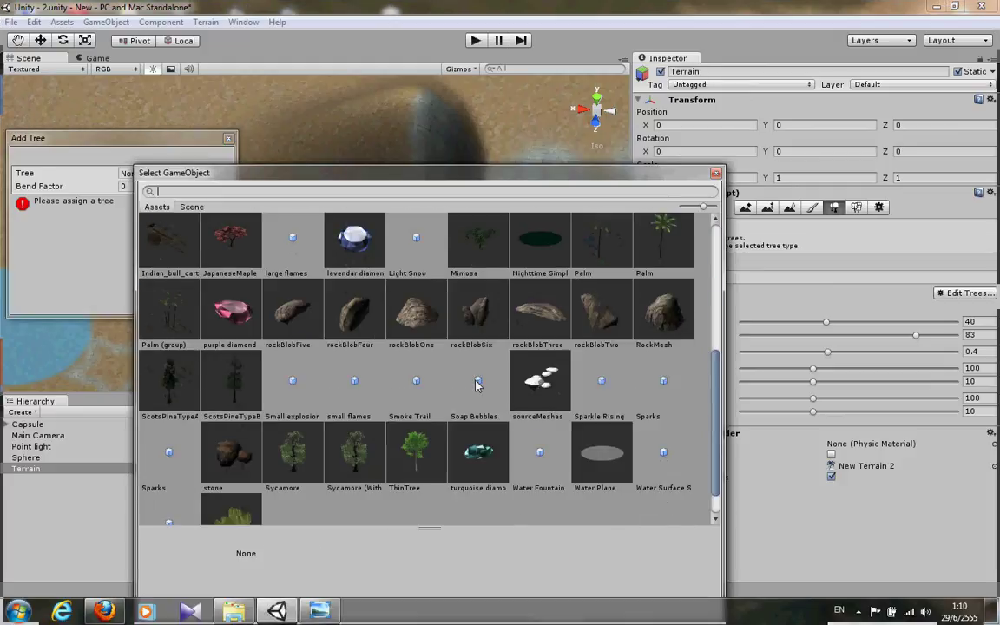
{"action": "scroll", "coordinate": [586, 364], "scroll_direction": "up", "scroll_amount": 1}
{"action": "left_click", "coordinate": [601, 301]}
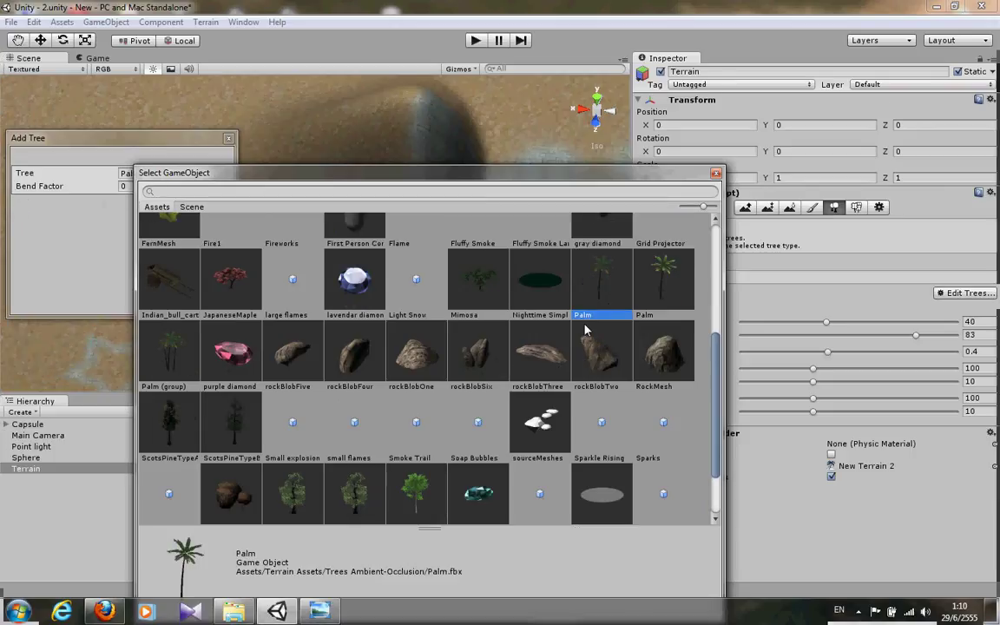
{"action": "double_click", "coordinate": [291, 490]}
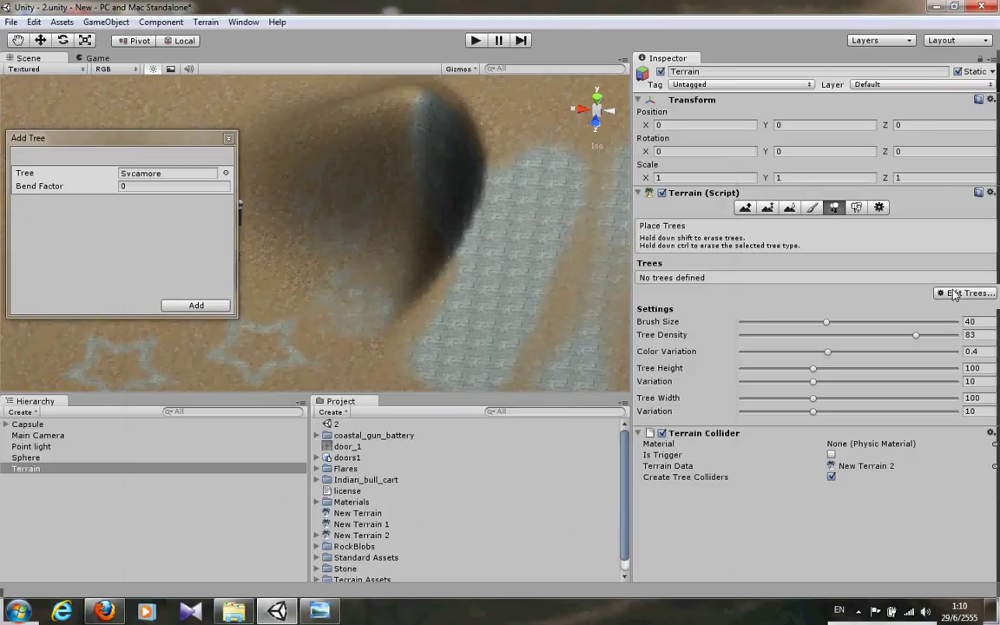
Add Sycamore to the terrain's tree list
{"action": "left_click", "coordinate": [979, 298]}
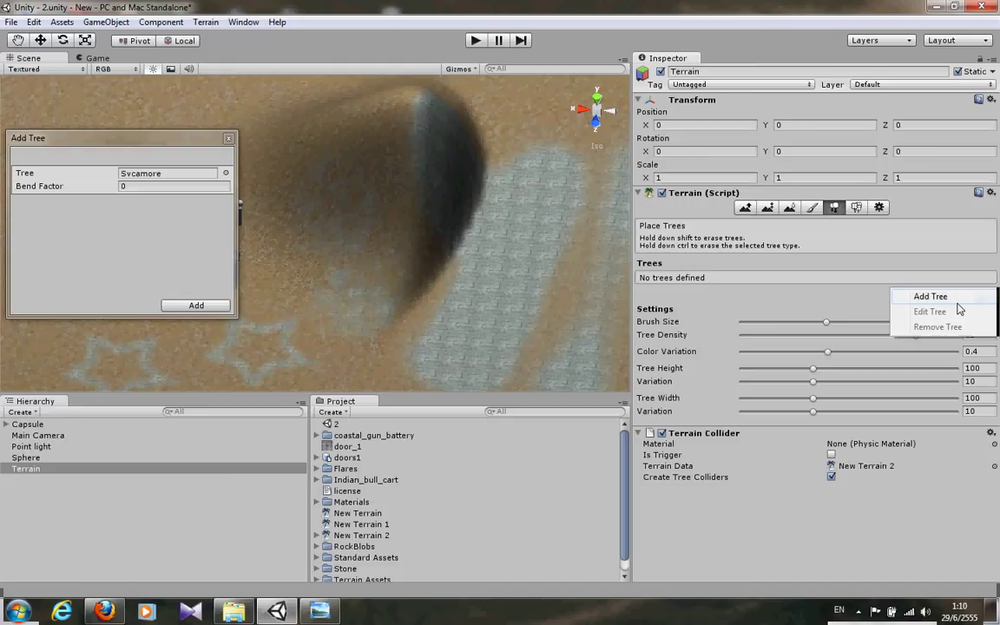
{"action": "left_click", "coordinate": [904, 299]}
{"action": "left_click", "coordinate": [225, 173]}
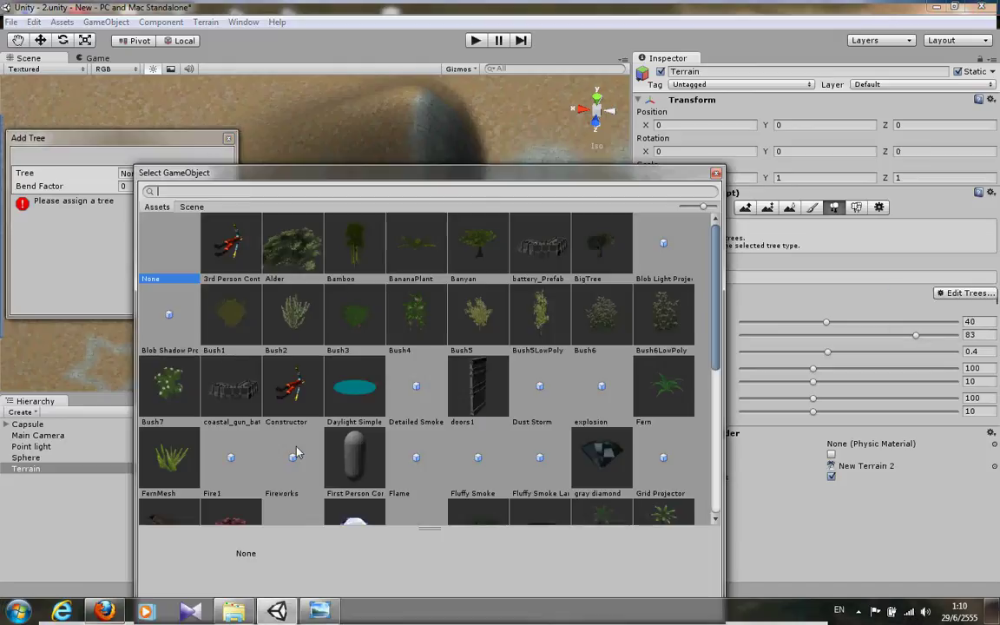
{"action": "scroll", "coordinate": [266, 402], "scroll_direction": "down", "scroll_amount": 10}
{"action": "double_click", "coordinate": [292, 412]}
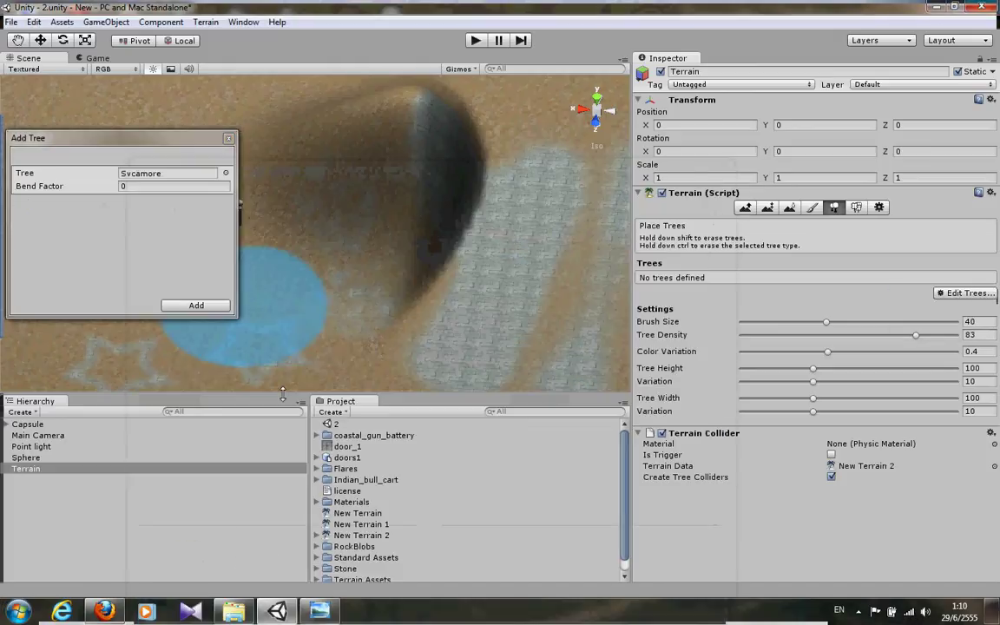
{"action": "left_click", "coordinate": [198, 307]}
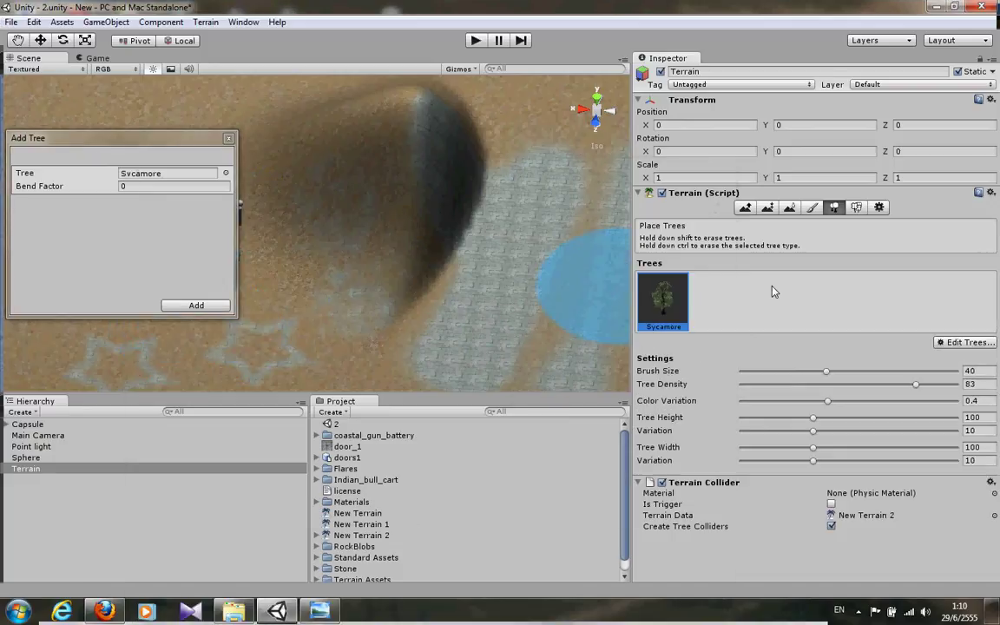
Add ThinTree as a second terrain tree type and close the Add Tree window
{"action": "left_click", "coordinate": [963, 342]}
{"action": "left_click", "coordinate": [924, 345]}
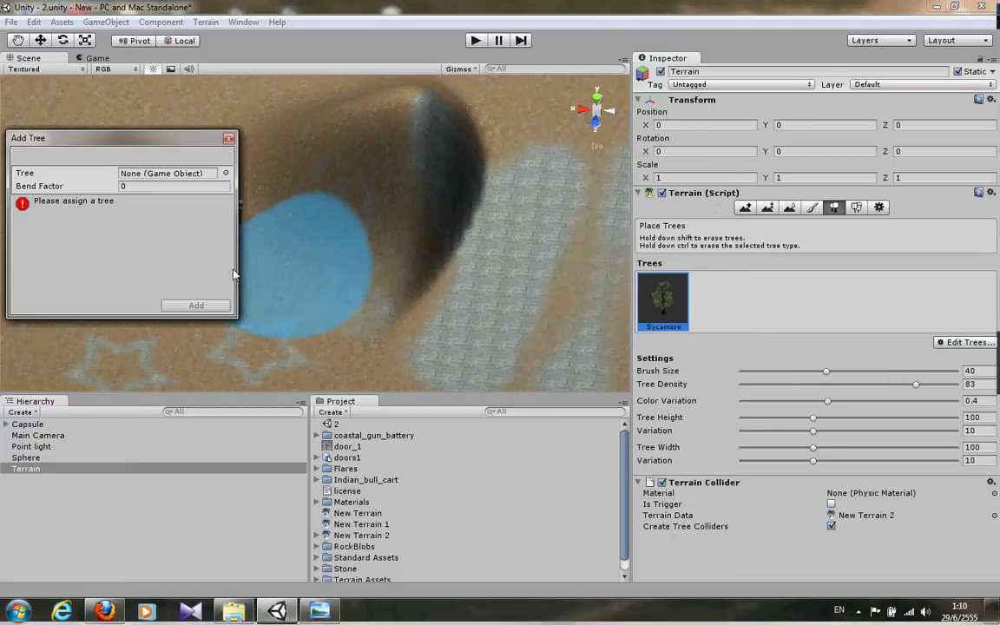
{"action": "left_click", "coordinate": [225, 173]}
{"action": "scroll", "coordinate": [240, 416], "scroll_direction": "down", "scroll_amount": 2}
{"action": "scroll", "coordinate": [260, 452], "scroll_direction": "down", "scroll_amount": 5}
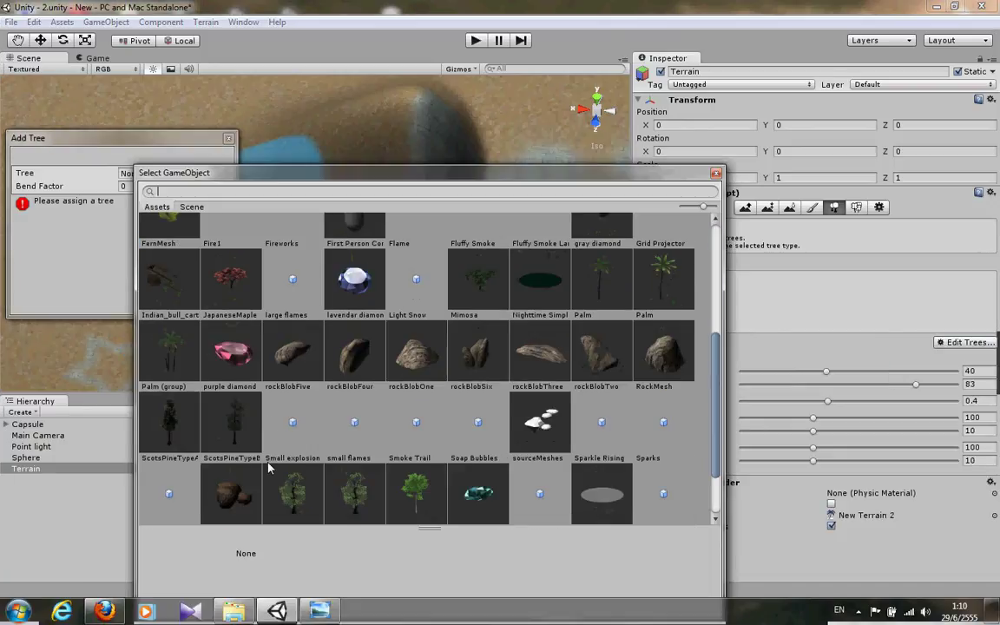
{"action": "scroll", "coordinate": [382, 469], "scroll_direction": "down", "scroll_amount": 1}
{"action": "left_click", "coordinate": [408, 486]}
{"action": "double_click", "coordinate": [408, 486]}
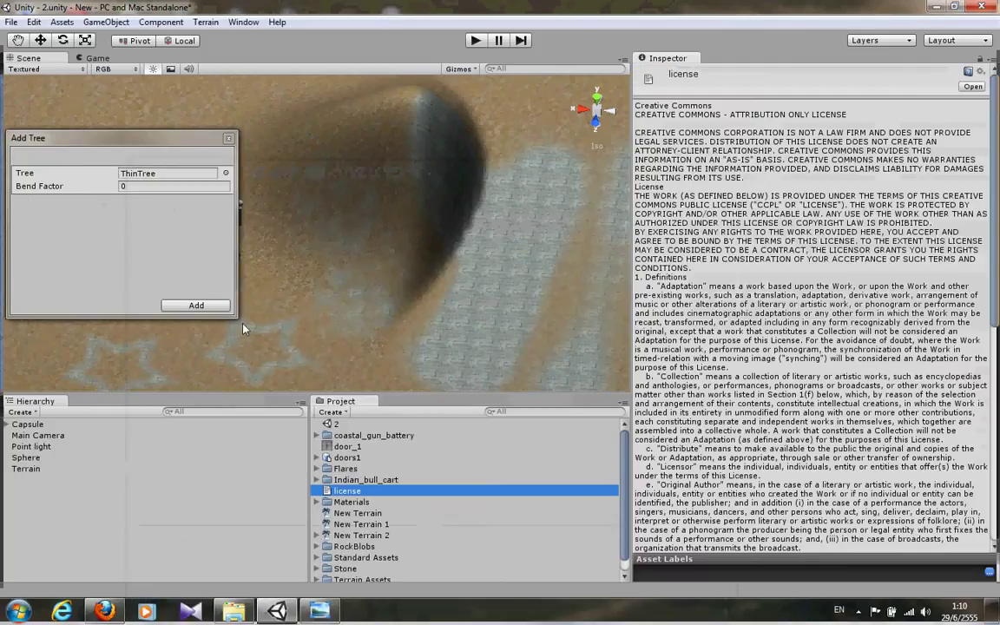
{"action": "left_click", "coordinate": [42, 425]}
{"action": "left_click", "coordinate": [50, 482]}
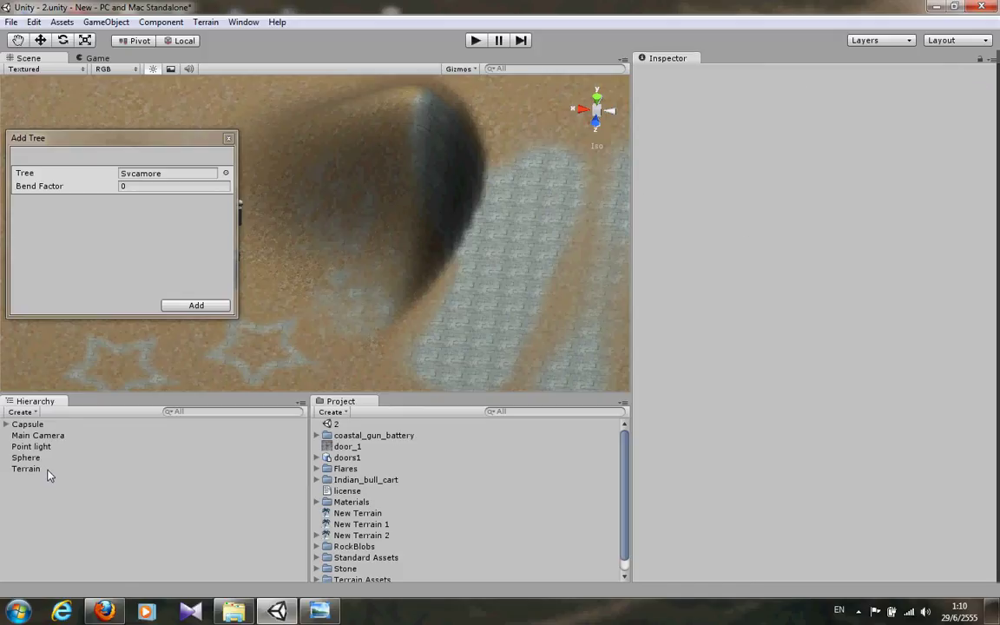
{"action": "left_click", "coordinate": [34, 469]}
{"action": "left_click", "coordinate": [714, 299]}
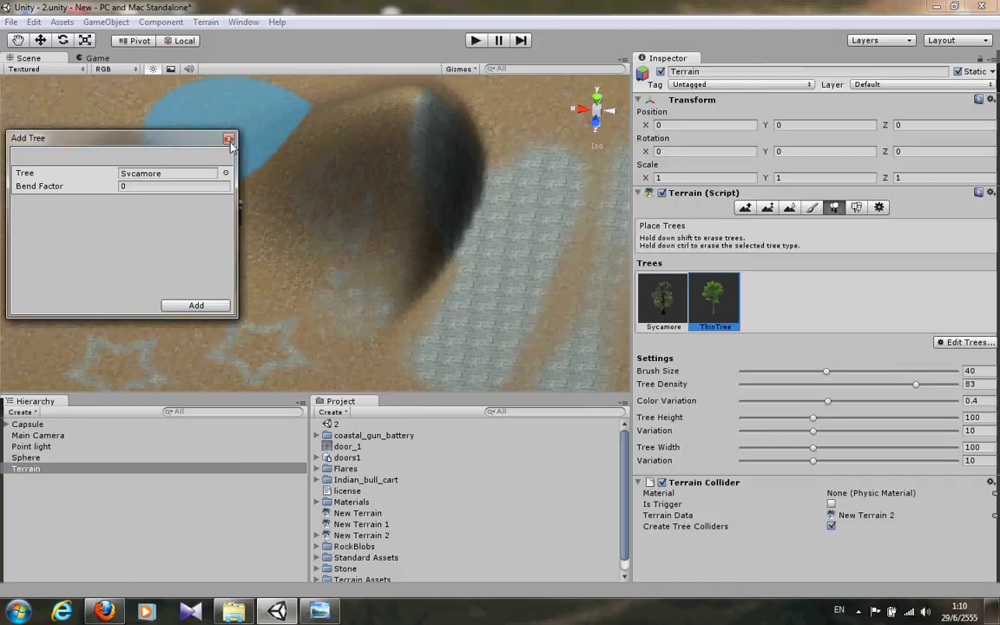
{"action": "left_click", "coordinate": [228, 140]}
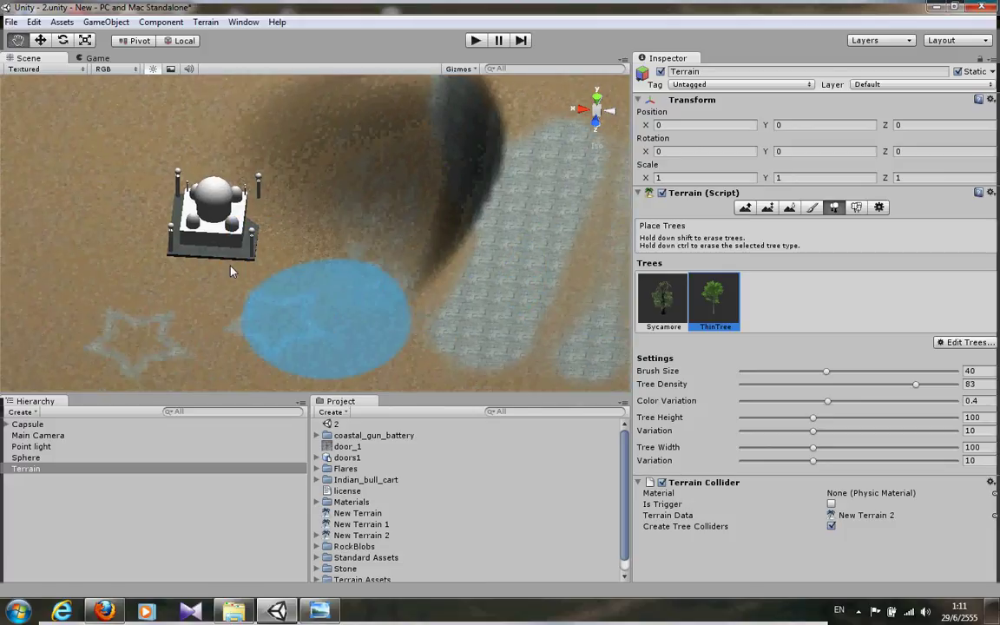
Plant a dense tree patch mid-terrain and a second to the left, then orbit to inspect them
{"action": "right_click_drag", "start_coordinate": [230, 271], "coordinate": [347, 287]}
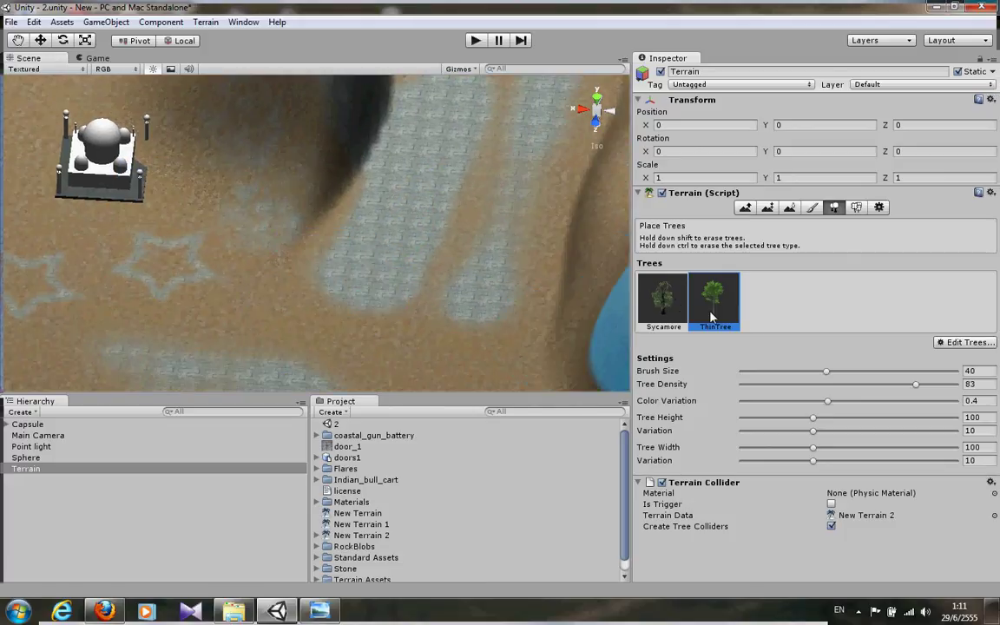
{"action": "left_click", "coordinate": [358, 269]}
{"action": "left_click_drag", "start_coordinate": [358, 269], "coordinate": [438, 213]}
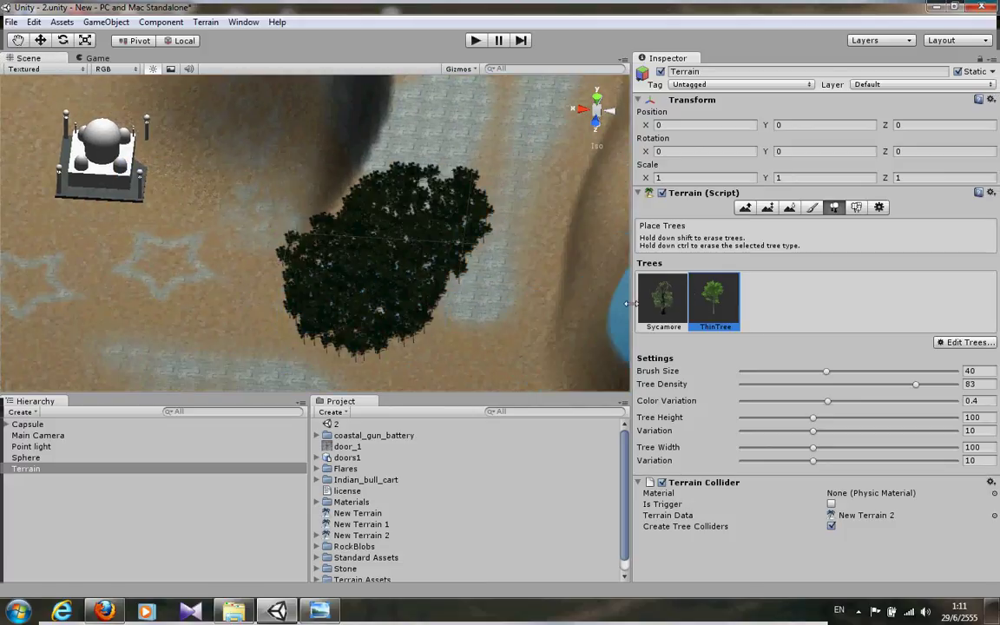
{"action": "left_click", "coordinate": [86, 293]}
{"action": "middle_click_drag", "start_coordinate": [87, 293], "coordinate": [215, 137]}
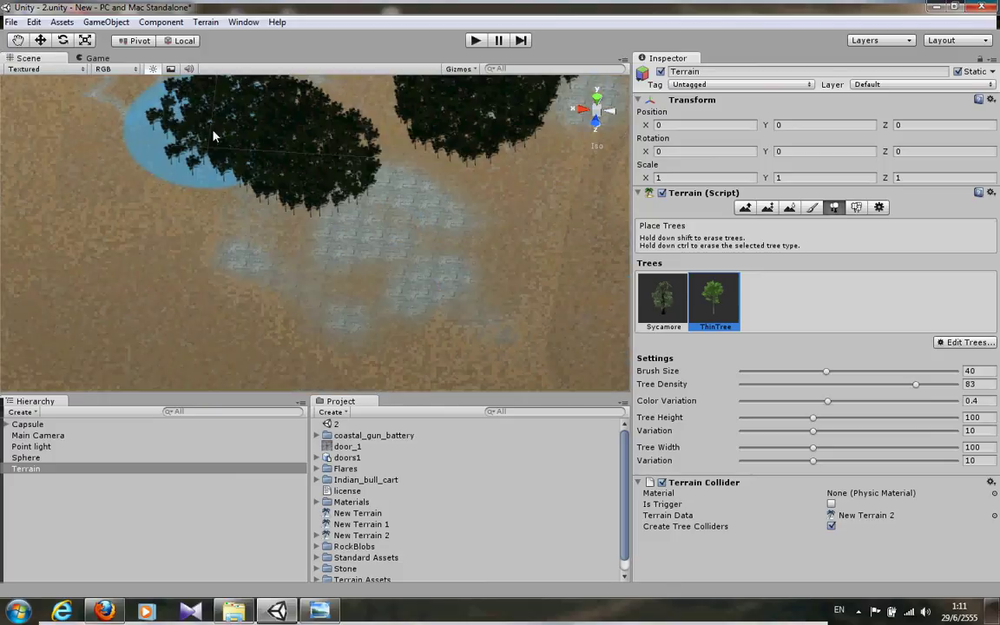
{"action": "mouse_move", "coordinate": [213, 135]}
{"action": "left_mouse_down", "text": "alt"}
{"action": "mouse_move", "coordinate": [260, 273]}
{"action": "mouse_move", "coordinate": [254, 169]}
{"action": "left_mouse_up", "text": "alt"}
{"action": "middle_click_drag", "start_coordinate": [254, 169], "coordinate": [257, 288]}
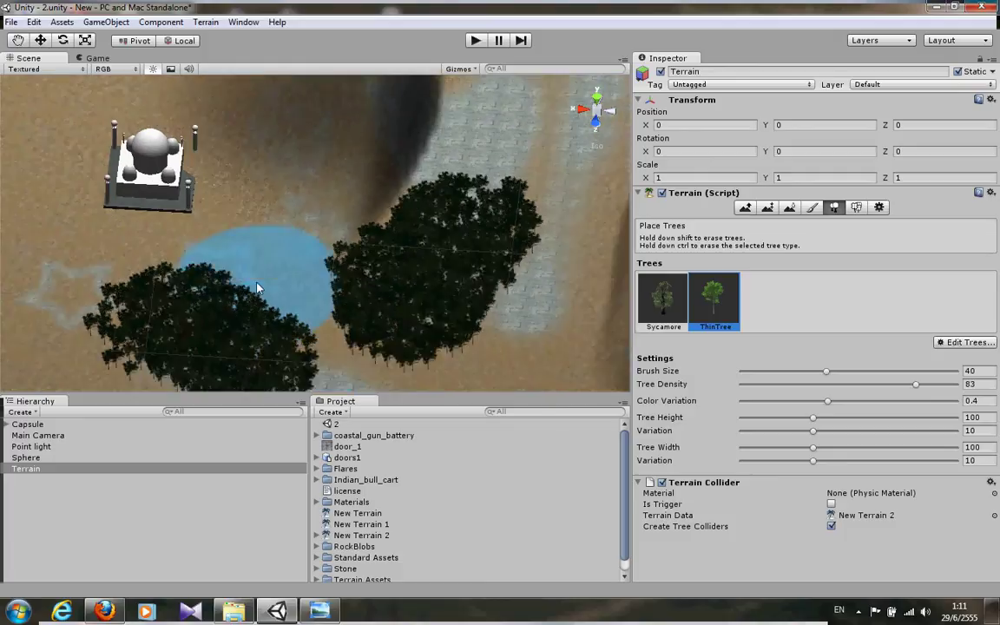
{"action": "scroll", "coordinate": [257, 288], "scroll_direction": "down", "scroll_amount": 3}
{"action": "mouse_move", "coordinate": [259, 223]}
{"action": "left_mouse_down", "text": "alt"}
{"action": "mouse_move", "coordinate": [265, 249]}
{"action": "mouse_move", "coordinate": [243, 230]}
{"action": "left_mouse_up", "text": "alt"}
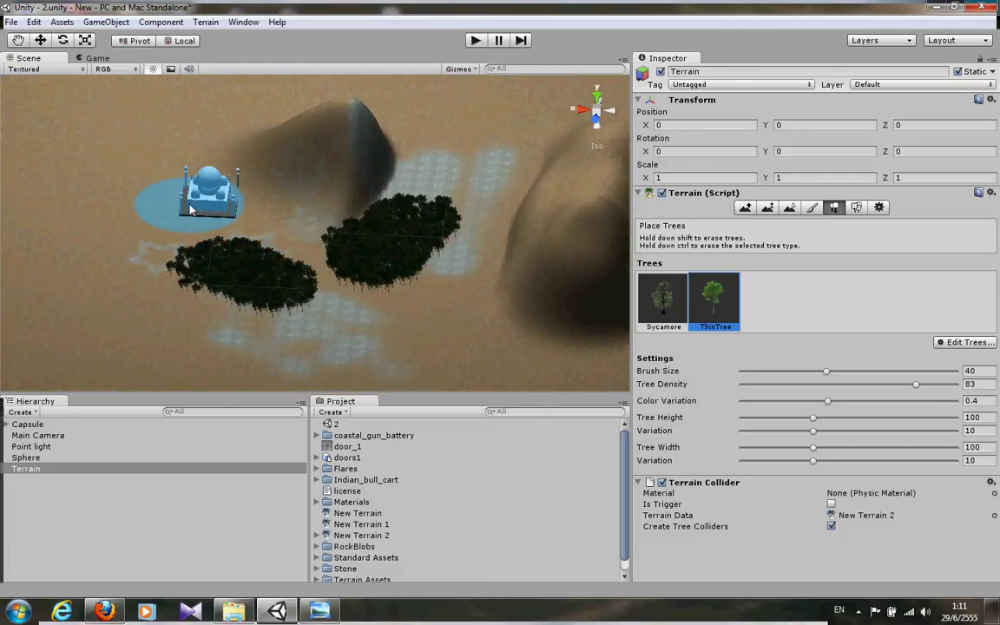
Switch to Paint Details, check the File menu, and minimize Unity to the Windows desktop
{"action": "left_click", "coordinate": [855, 207]}
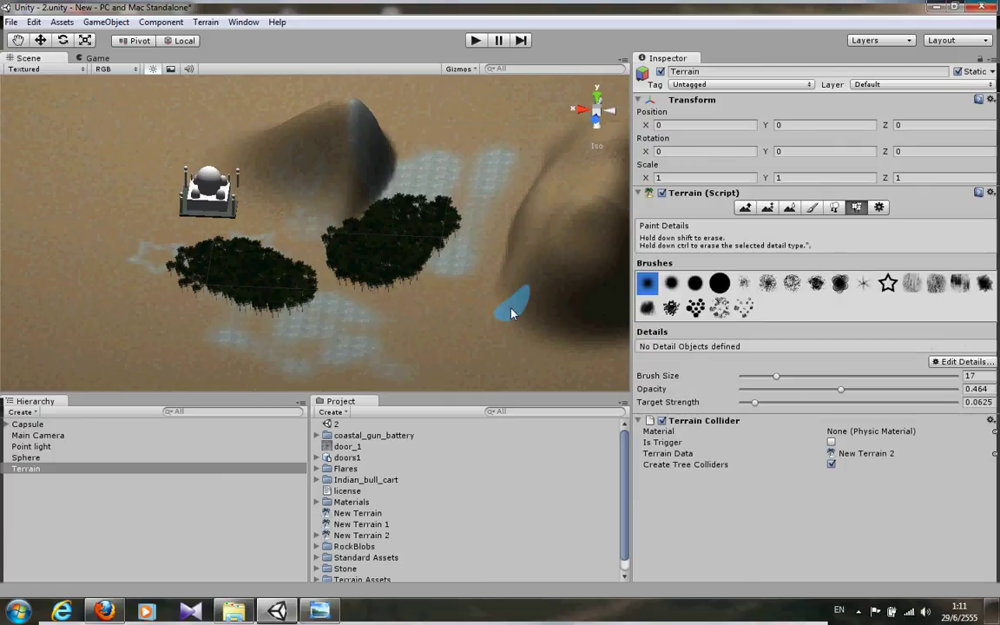
{"action": "scroll", "coordinate": [512, 314], "scroll_direction": "up", "scroll_amount": 10}
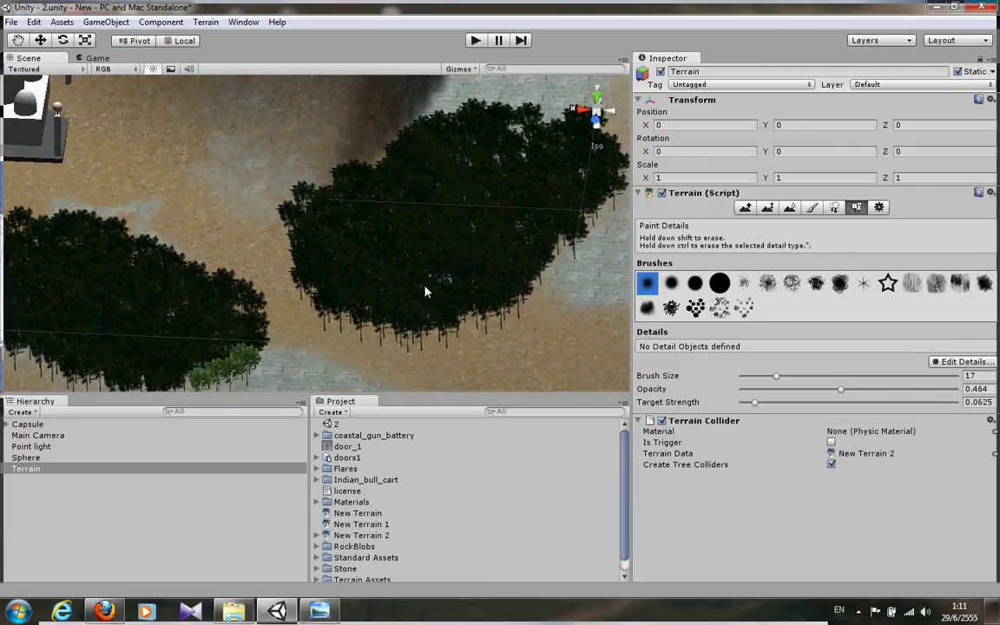
{"action": "scroll", "coordinate": [426, 291], "scroll_direction": "down", "scroll_amount": 5}
{"action": "left_click", "coordinate": [12, 22]}
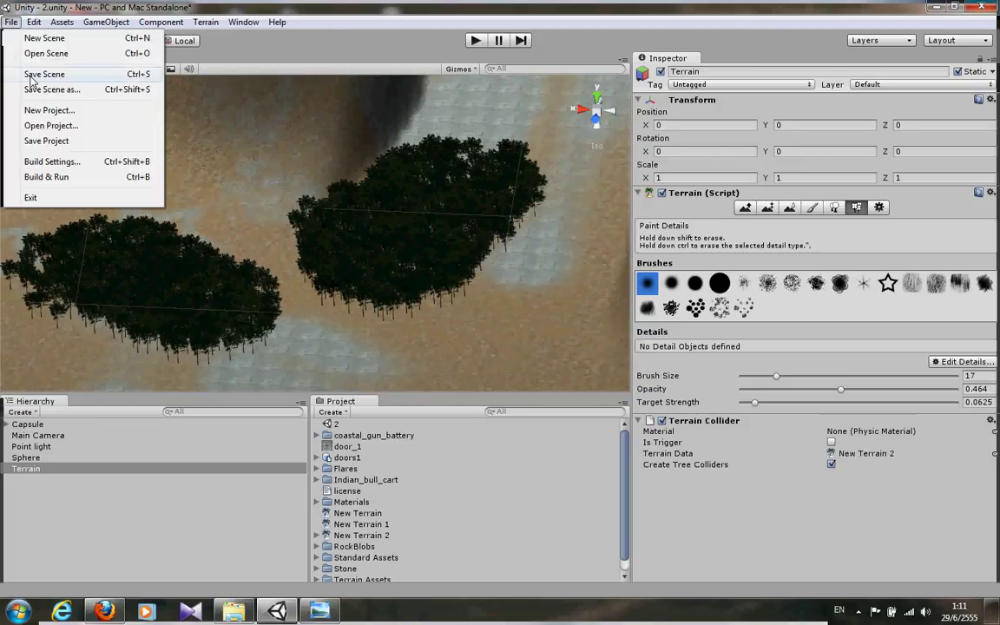
{"action": "left_click", "coordinate": [925, 11]}
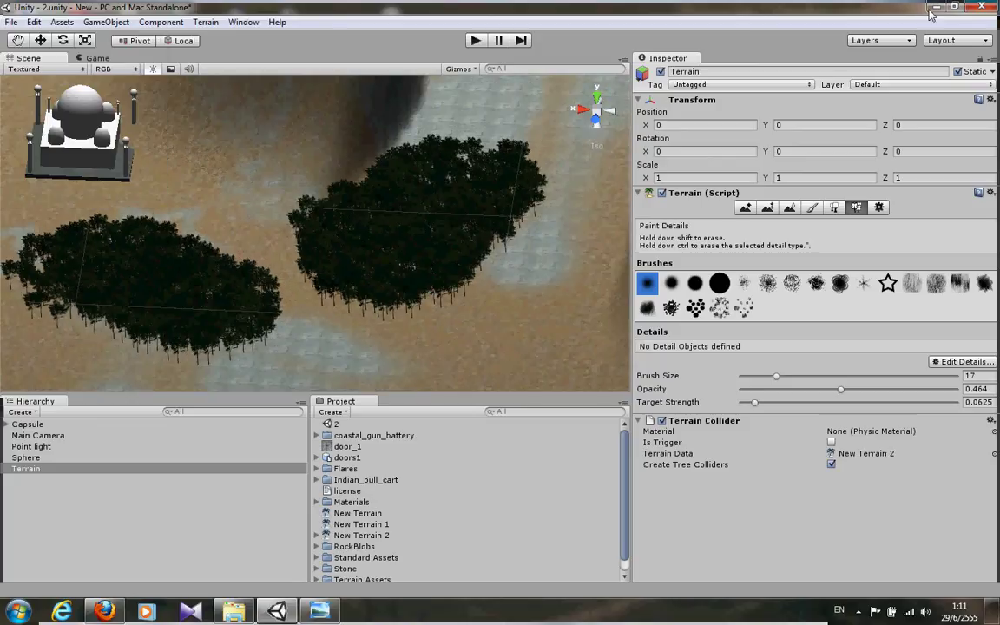
{"action": "left_click", "coordinate": [936, 7]}
{"action": "left_click", "coordinate": [859, 611]}
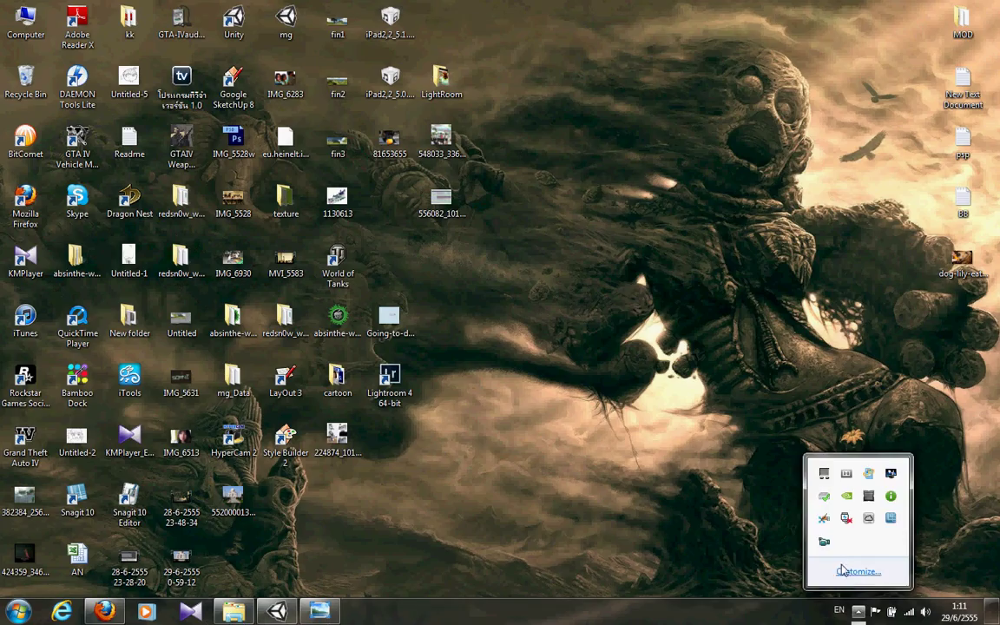